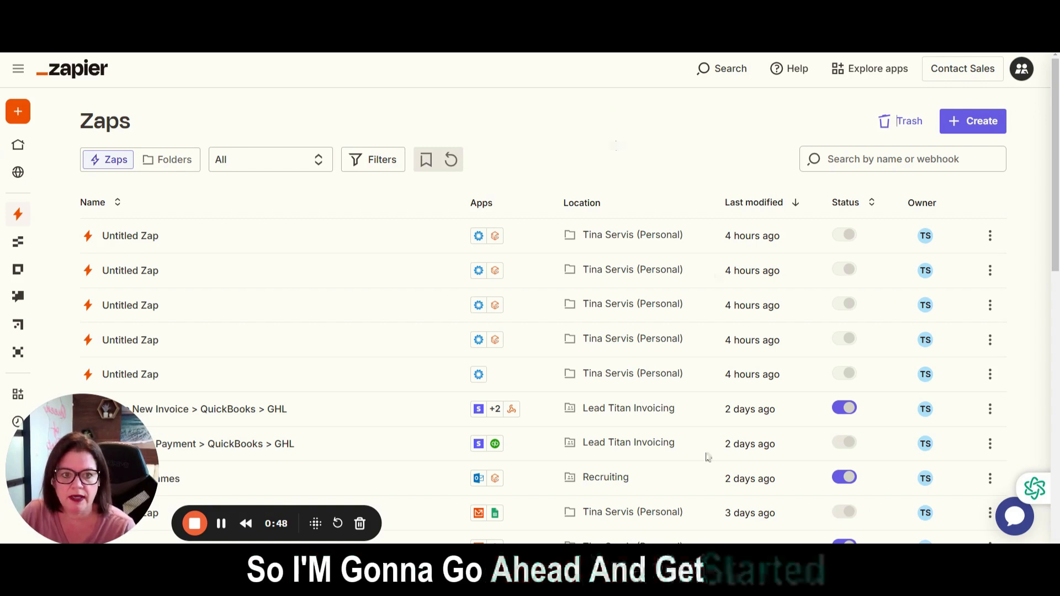
# Create a new Zap and choose MaidCentral as the trigger app.
pyautogui.click(976, 126)
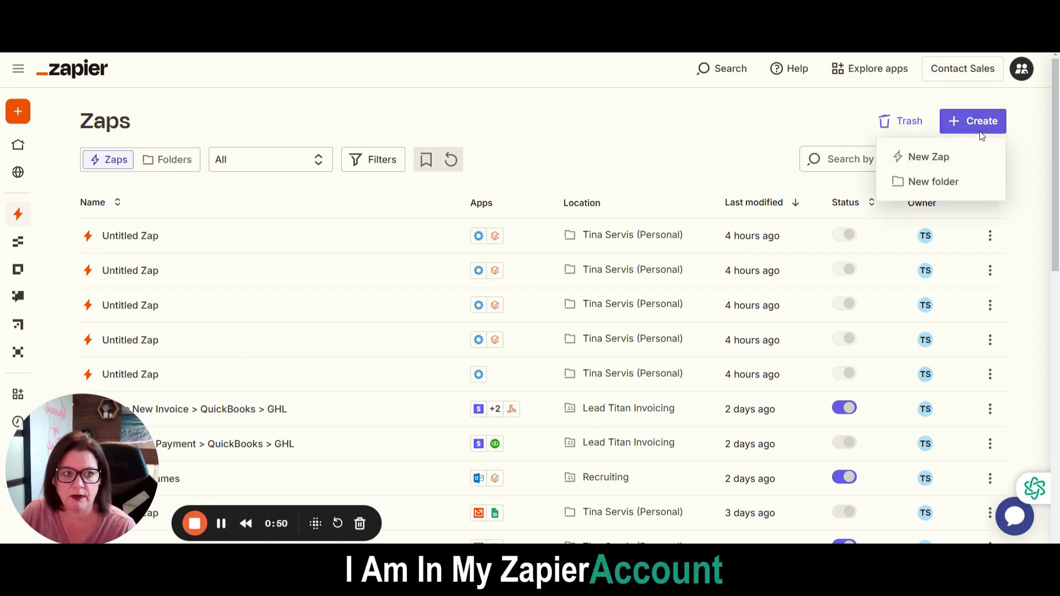
pyautogui.click(928, 157)
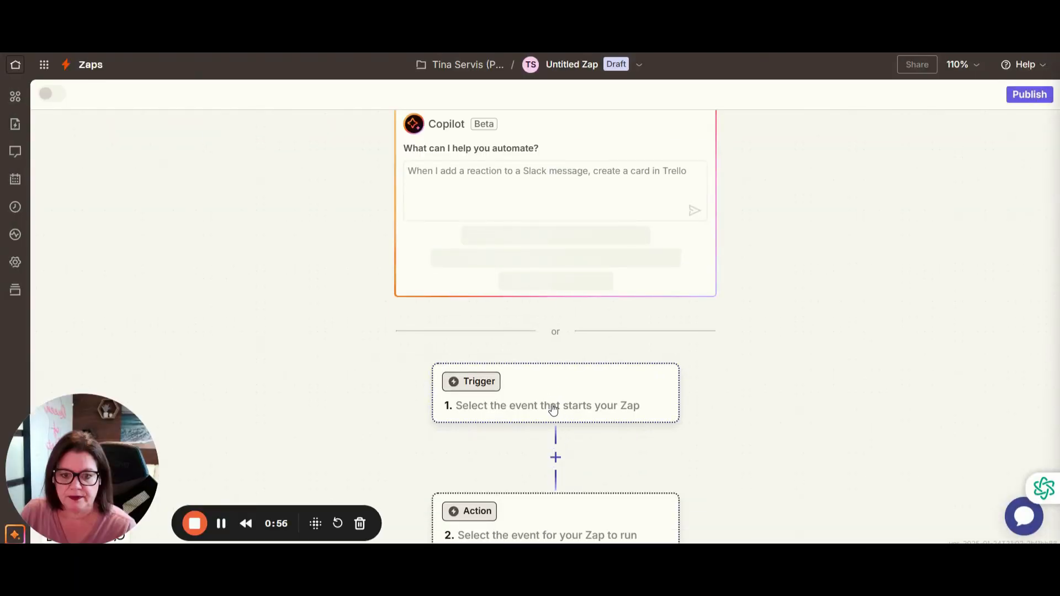
pyautogui.click(523, 324)
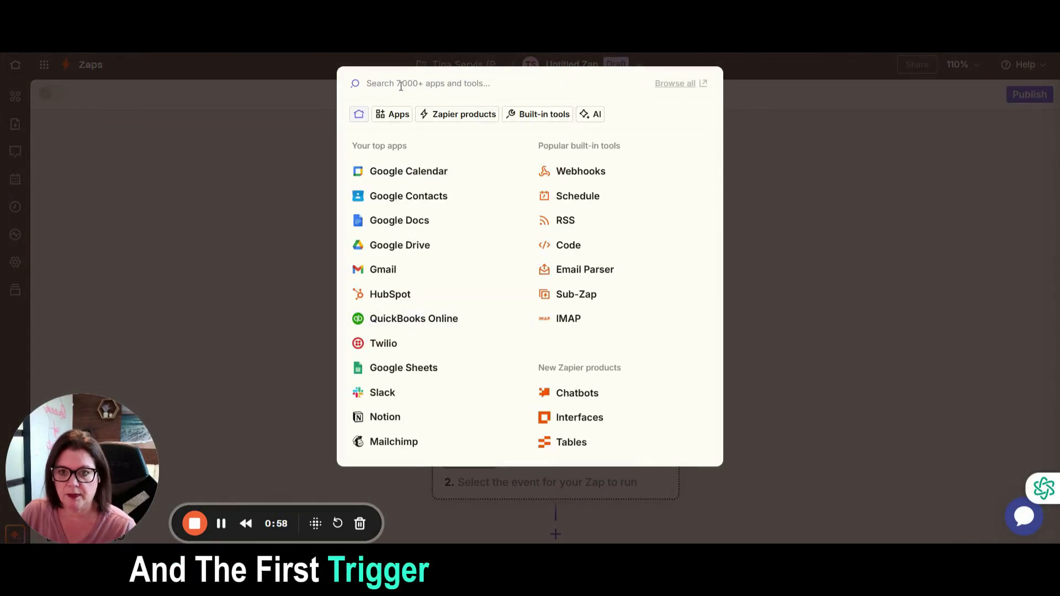
pyautogui.write('maid c')
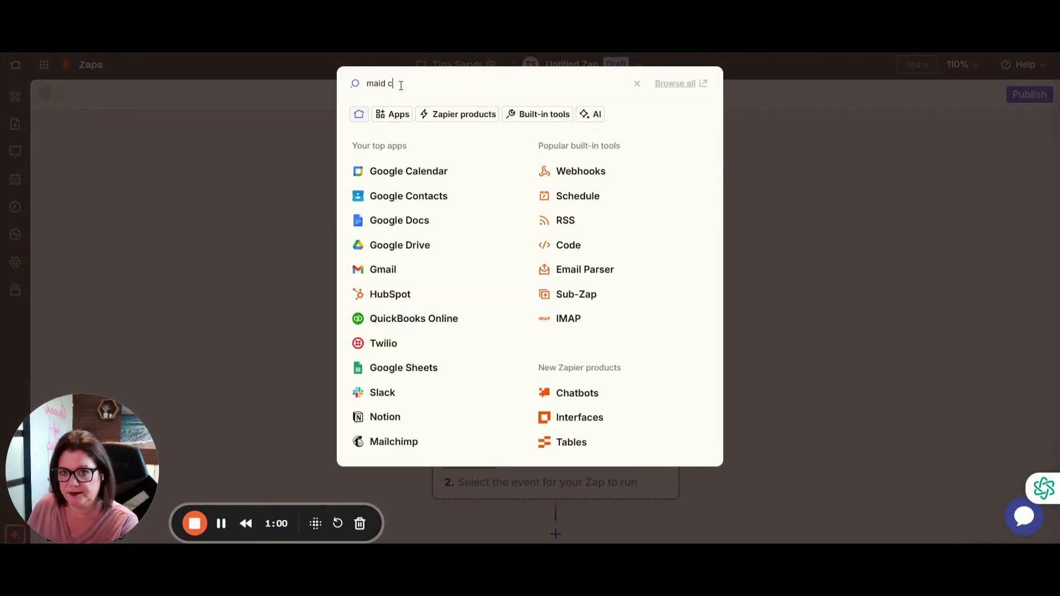
pyautogui.write('ar')
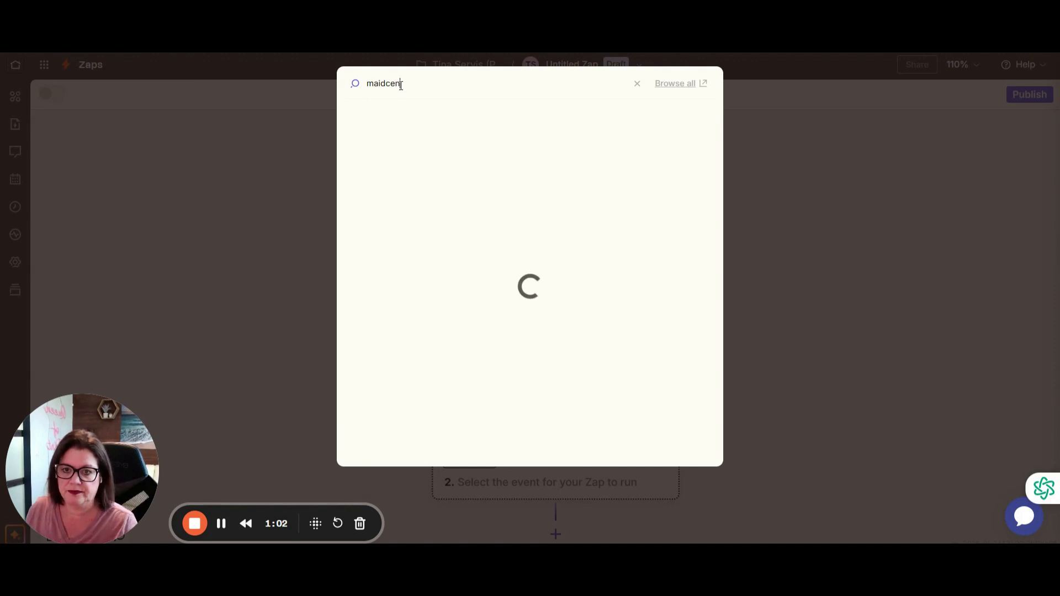
pyautogui.click(394, 129)
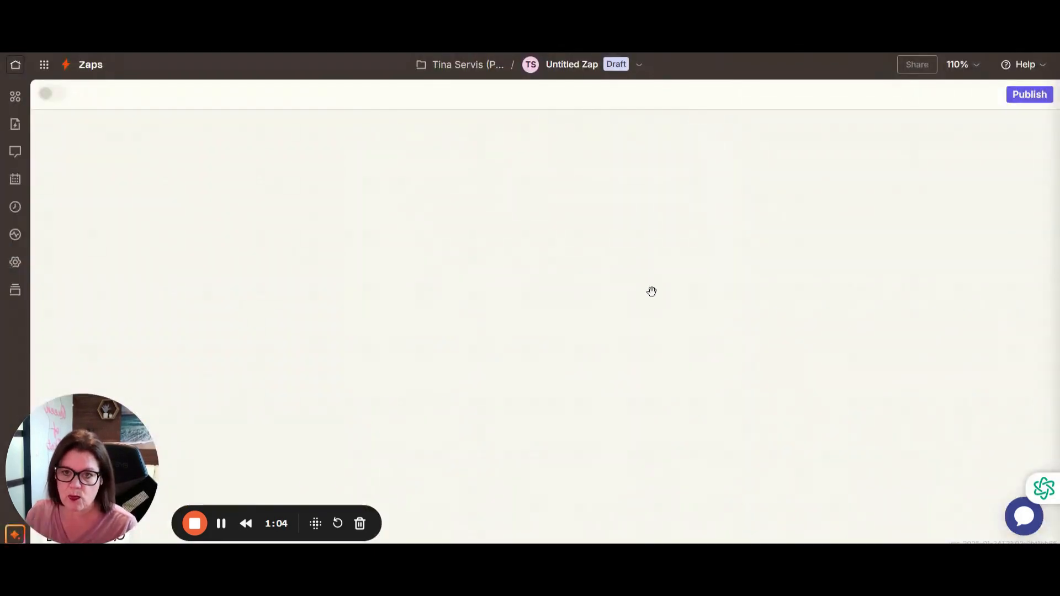
# Set the MaidCentral trigger event to Quote Sent and test the trigger for recent quotes.
pyautogui.click(877, 297)
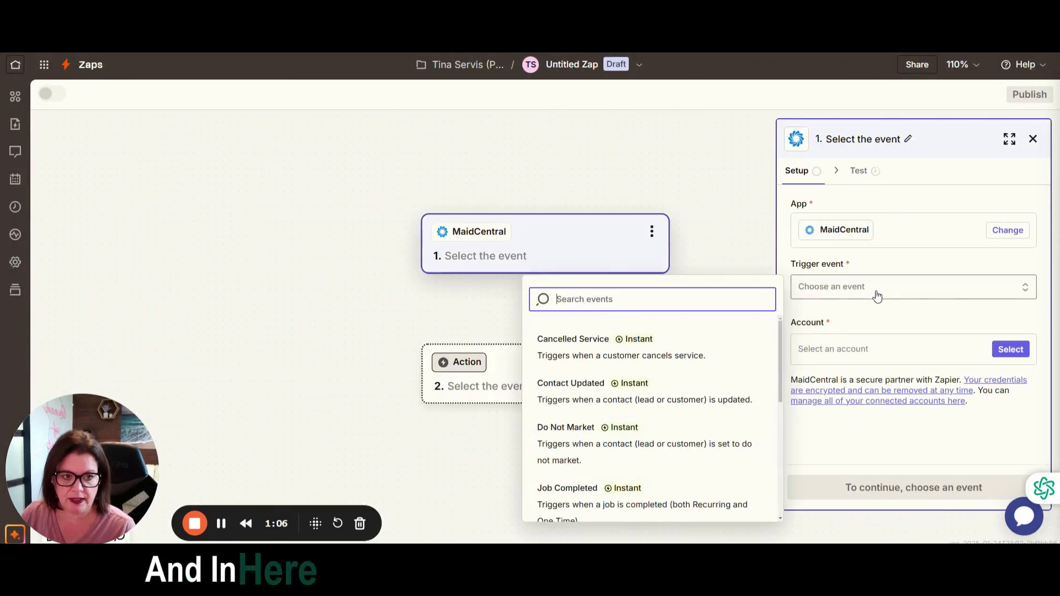
pyautogui.scroll(-5, 626, 415)
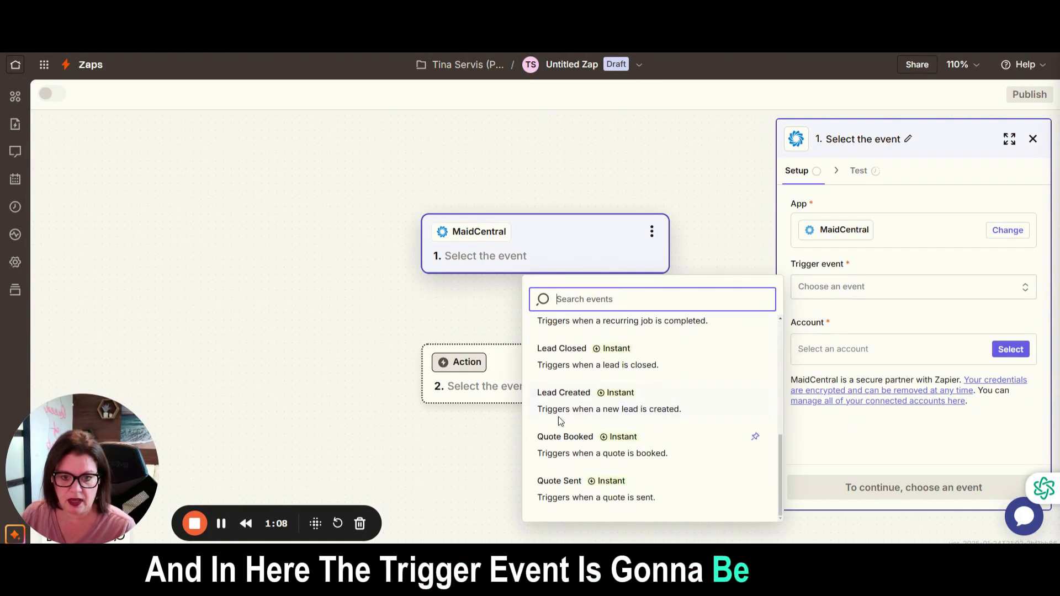
pyautogui.click(579, 482)
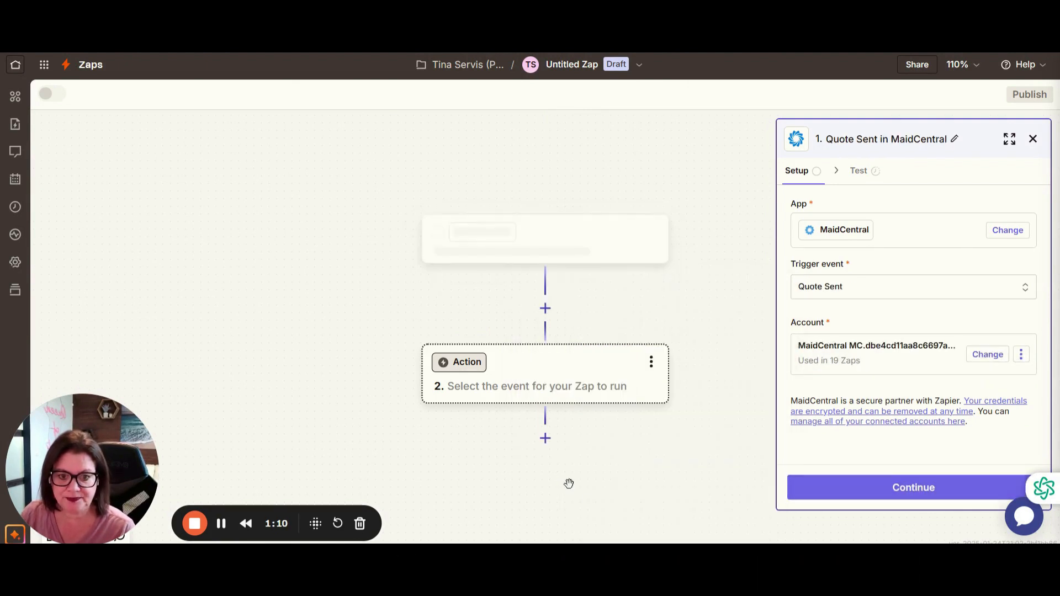
pyautogui.click(897, 492)
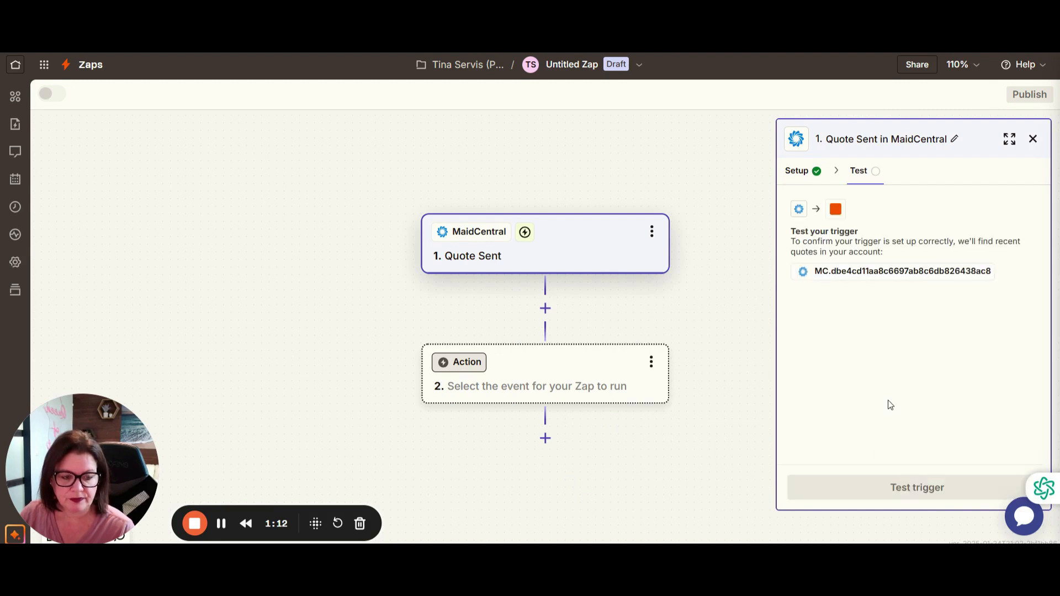
pyautogui.click(888, 497)
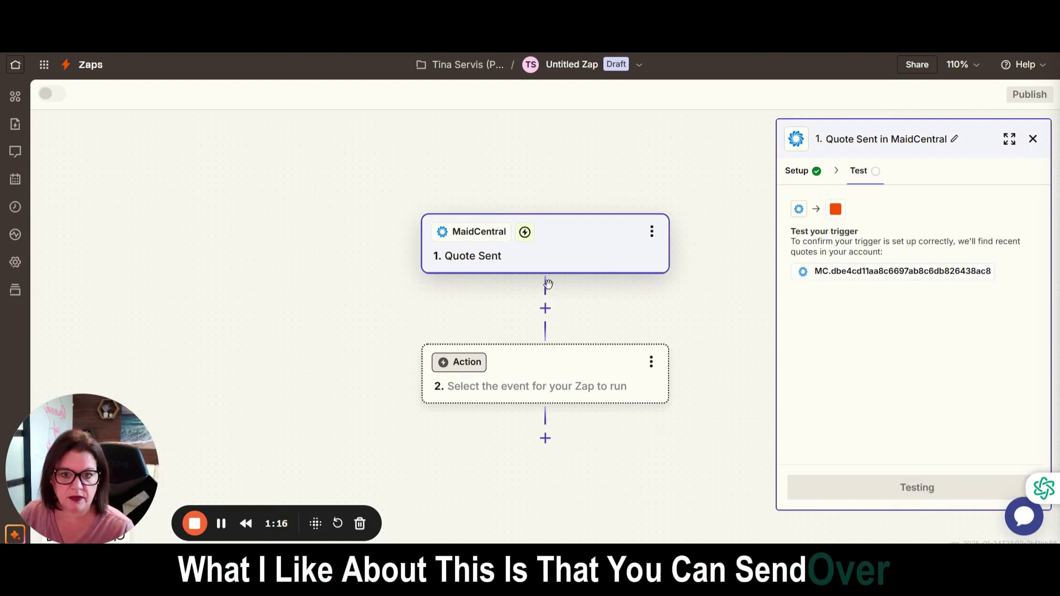
# Examine the data fields of the Quote A test record, from contact and address details to quote and home details.
pyautogui.click(905, 353)
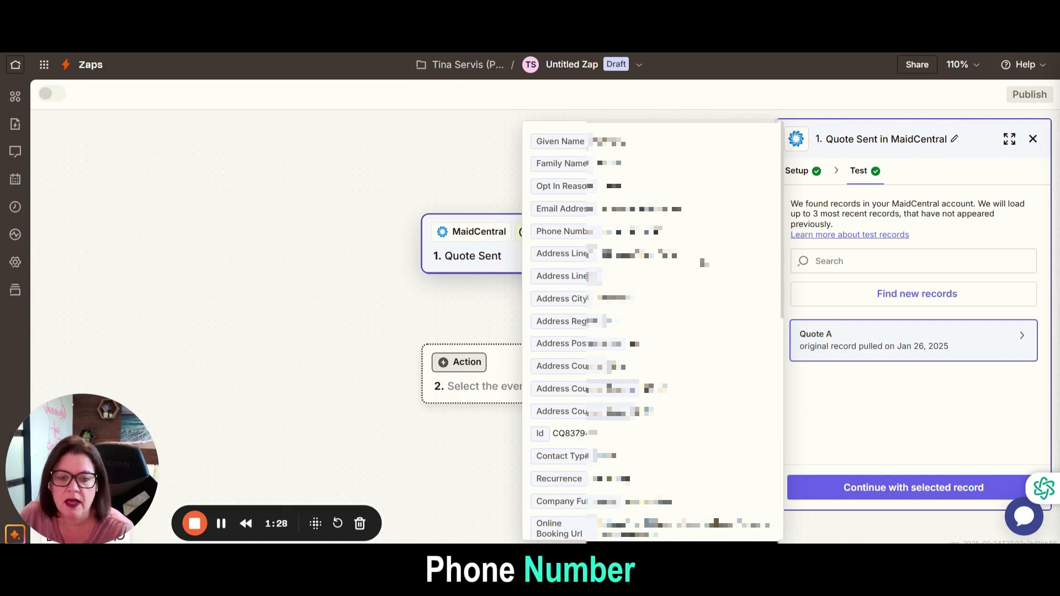
pyautogui.scroll(-6, 716, 325)
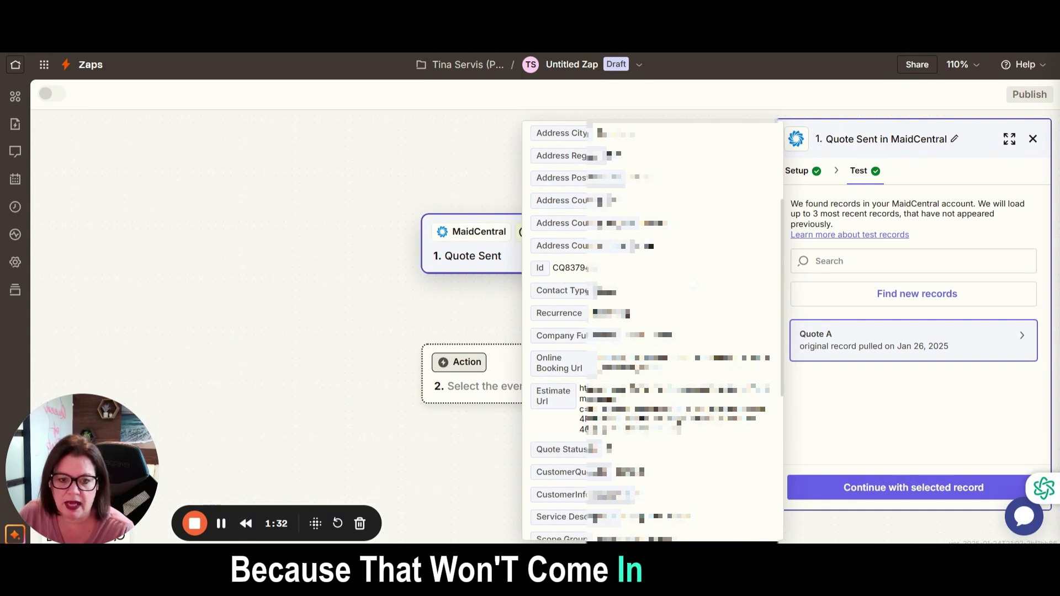
pyautogui.scroll(-2, 652, 349)
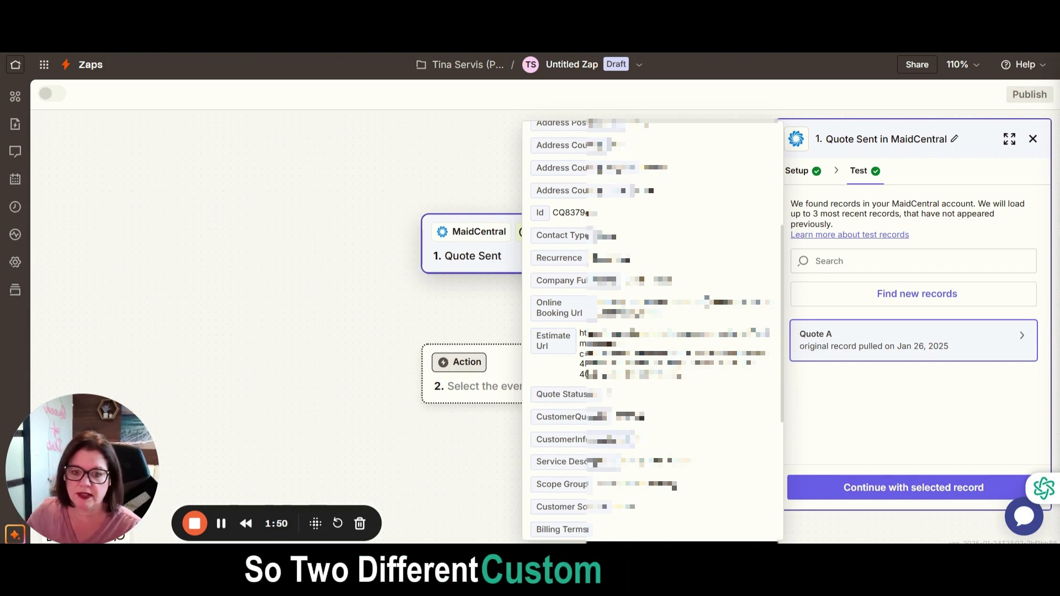
pyautogui.scroll(-4, 652, 331)
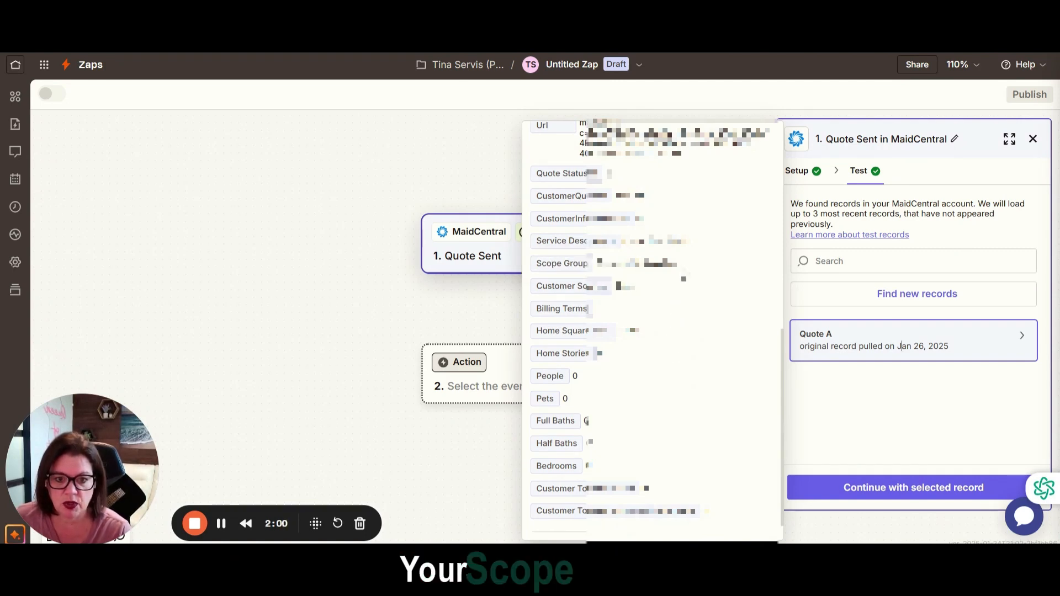
pyautogui.scroll(-1, 685, 287)
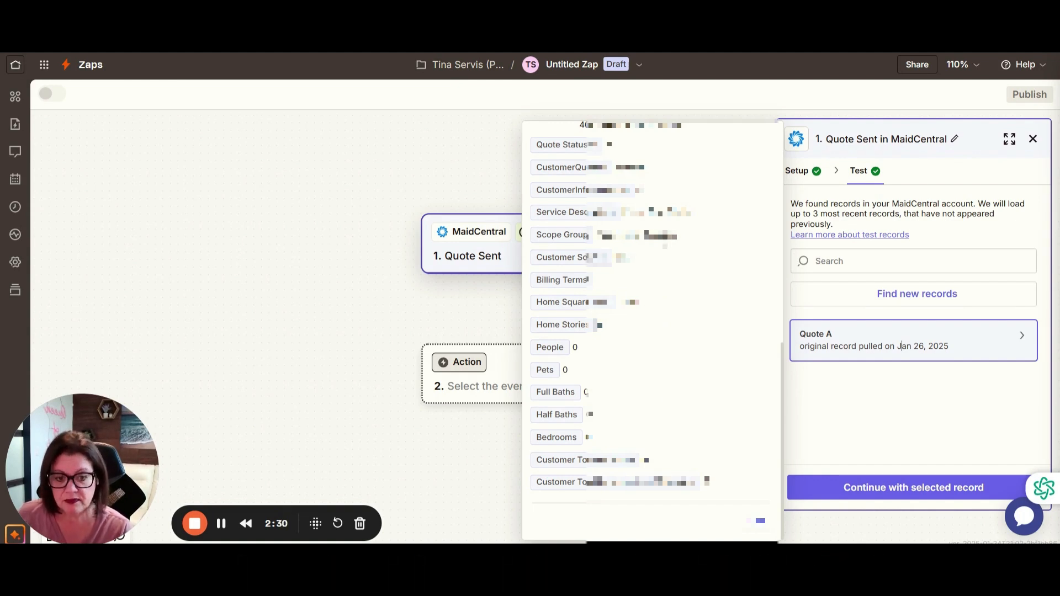
pyautogui.scroll(8, 651, 331)
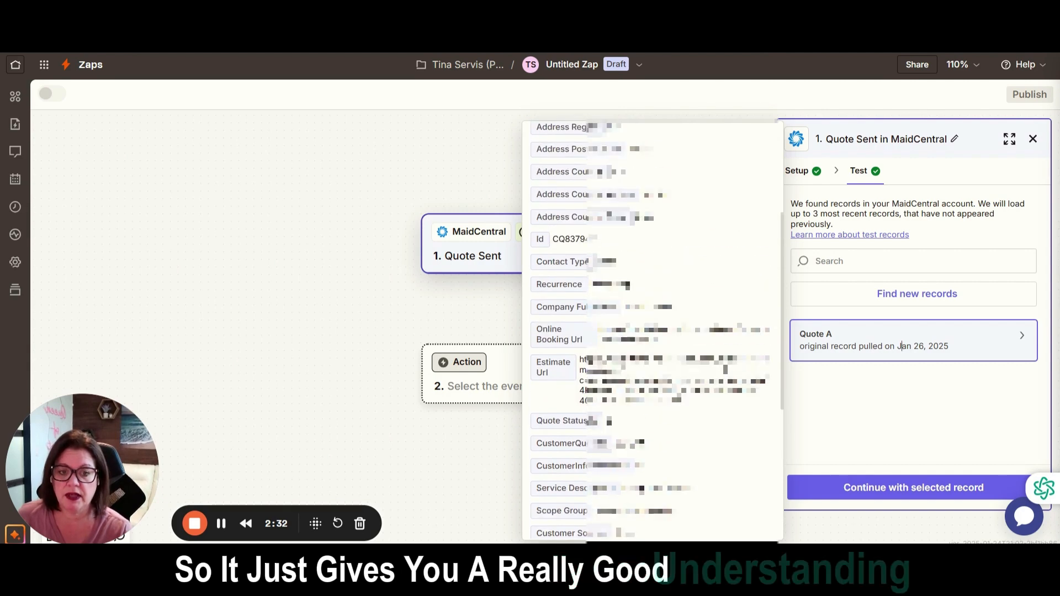
pyautogui.scroll(-8, 721, 358)
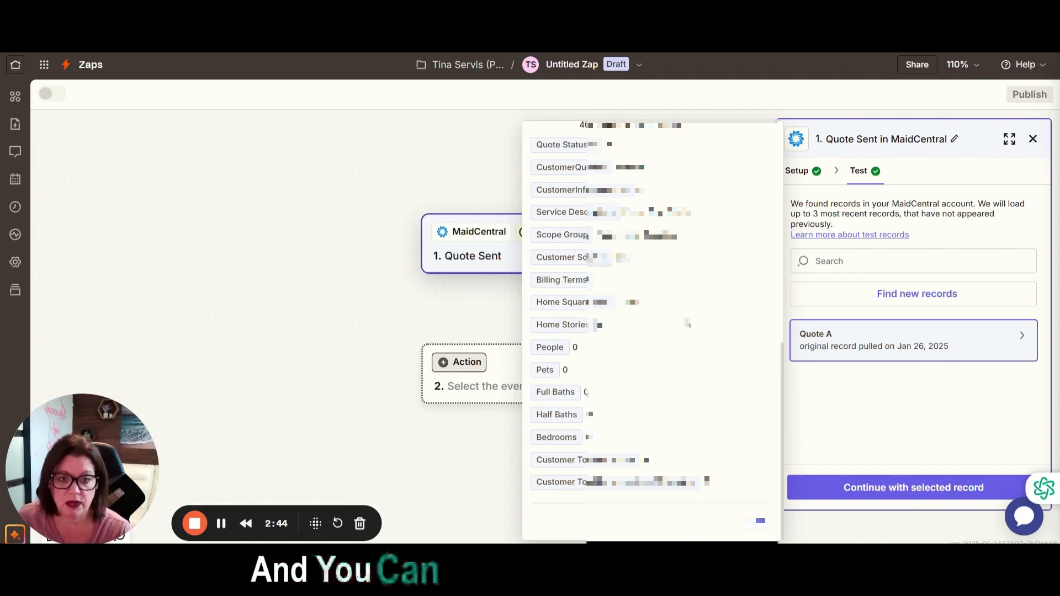
pyautogui.scroll(8, 689, 331)
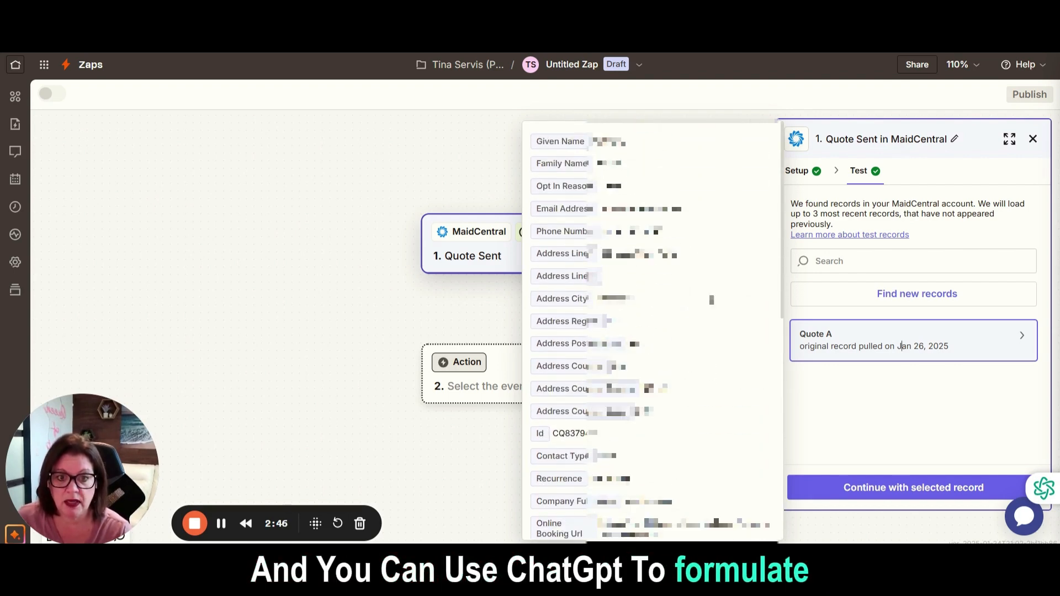
pyautogui.scroll(-8, 712, 299)
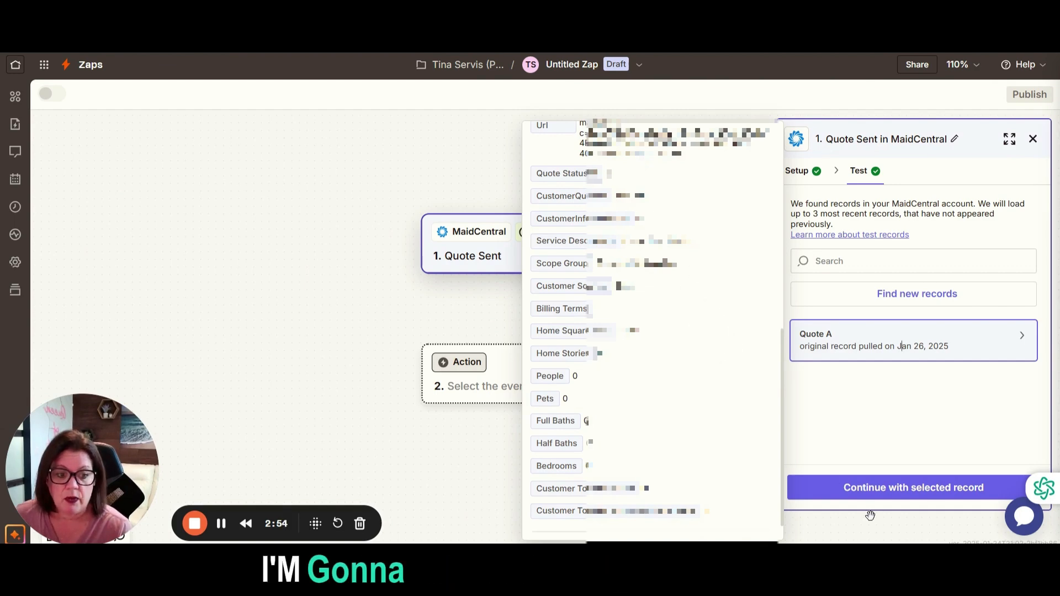
# Continue with the Quote A record and add a LeadConnector action with the Add/Update Opportunity event.
pyautogui.click(866, 499)
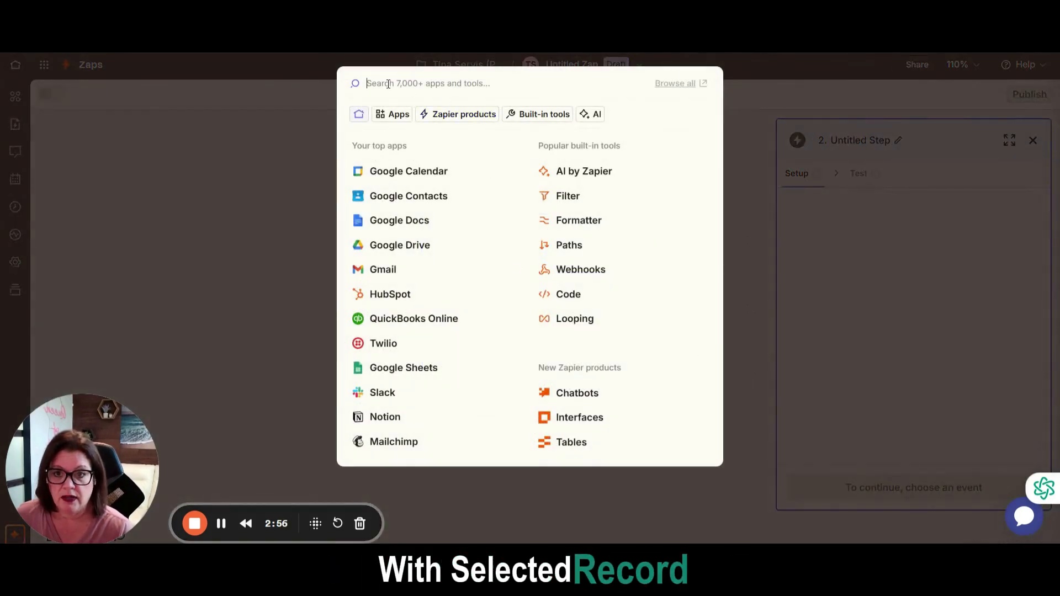
pyautogui.write('lead')
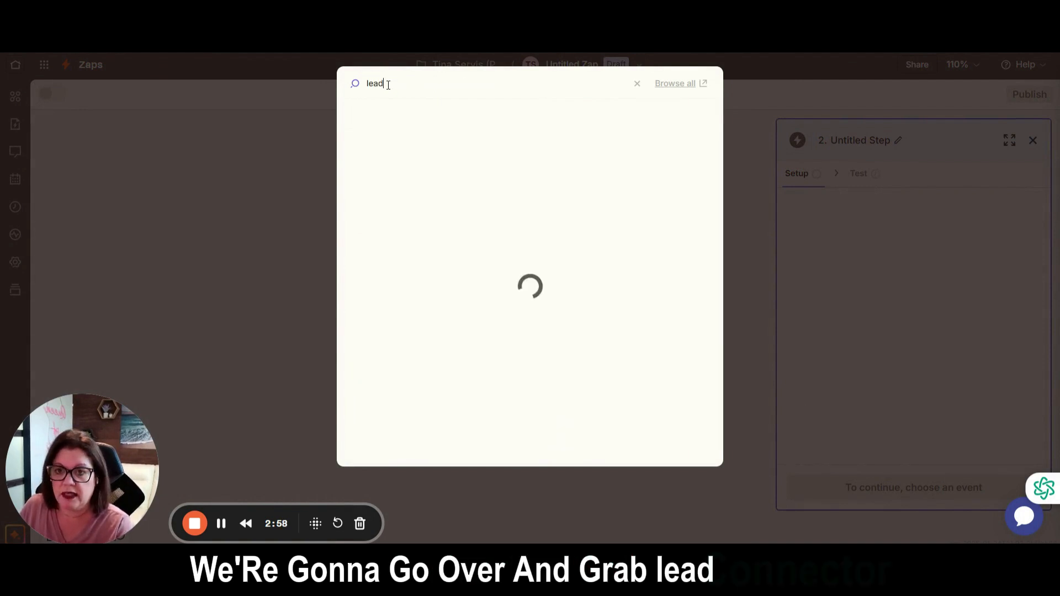
pyautogui.click(440, 160)
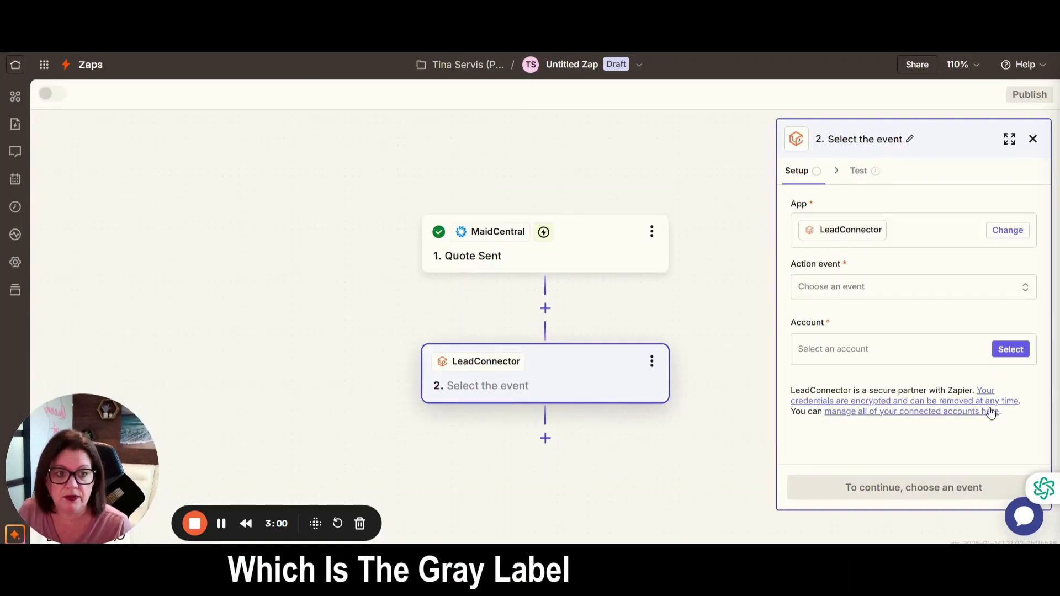
pyautogui.scroll(-2, 674, 442)
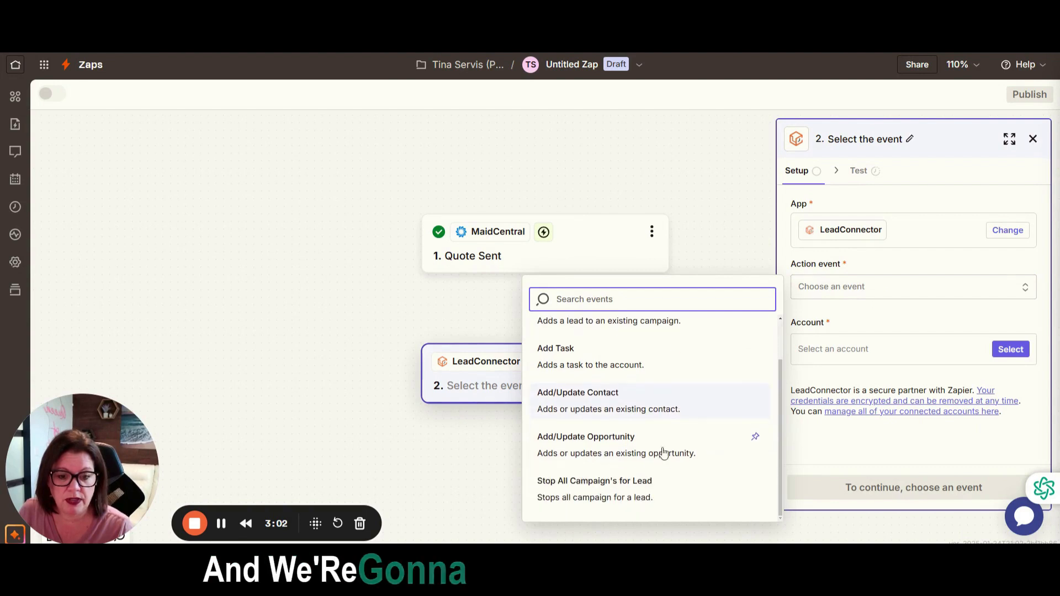
pyautogui.click(575, 445)
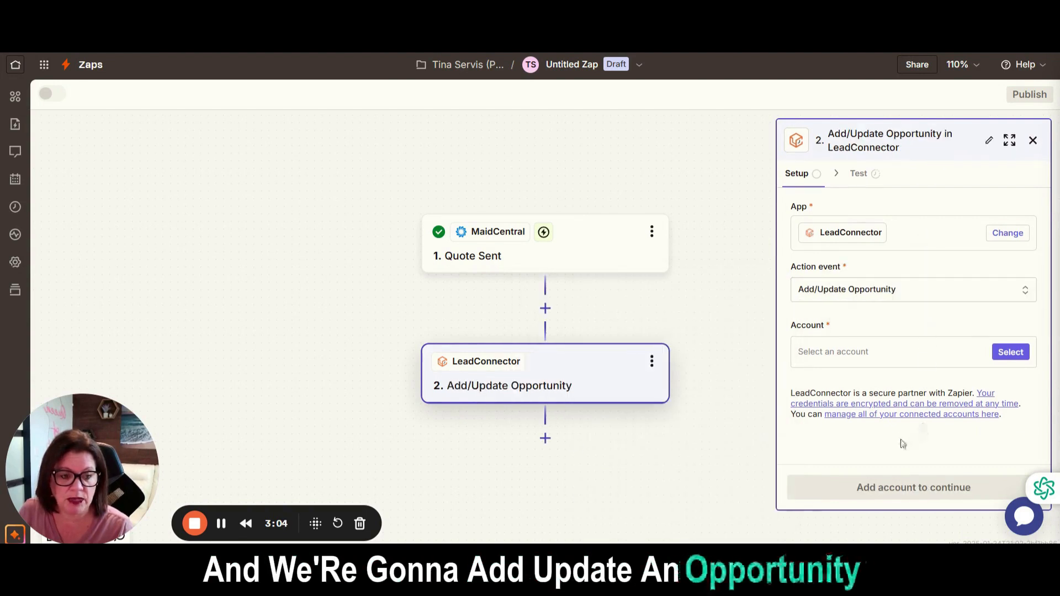
# Connect the LeadConnector action to the Maid 4 Time - Lead Titan account and continue to its field configuration.
pyautogui.click(889, 354)
pyautogui.click(607, 432)
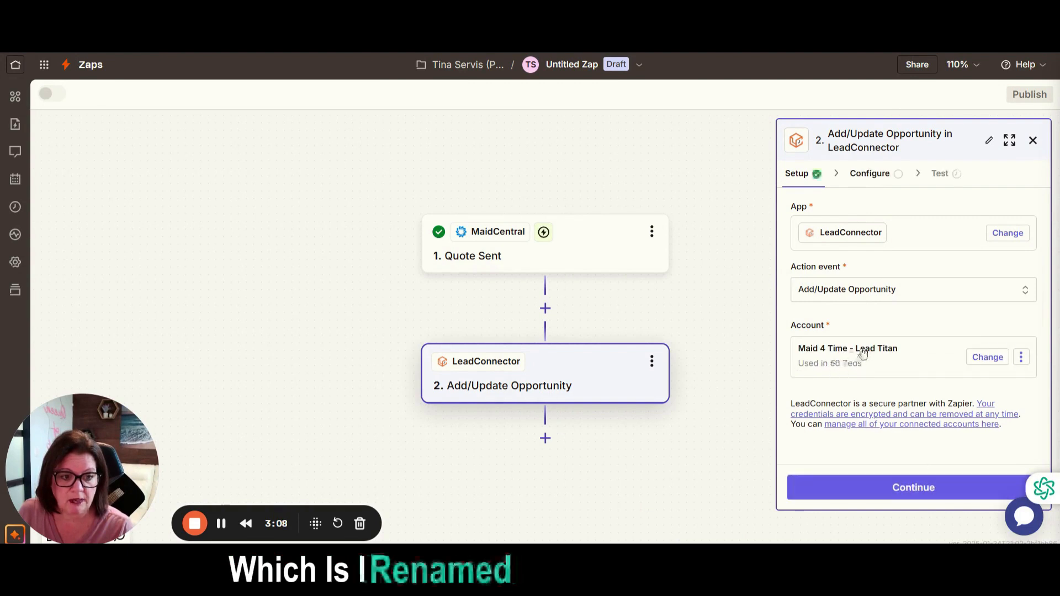
pyautogui.click(879, 491)
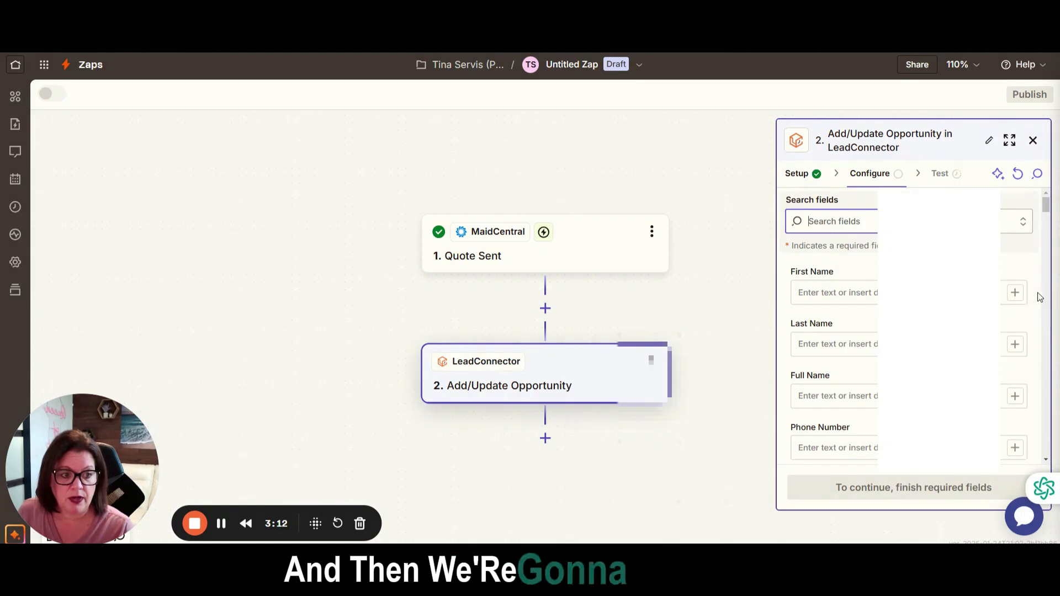
# Map the opportunity's First Name to the quote's Given Name and its Last Name to Family Name.
pyautogui.click(1015, 293)
pyautogui.click(682, 273)
pyautogui.click(655, 327)
pyautogui.click(1015, 345)
pyautogui.click(685, 271)
pyautogui.click(652, 303)
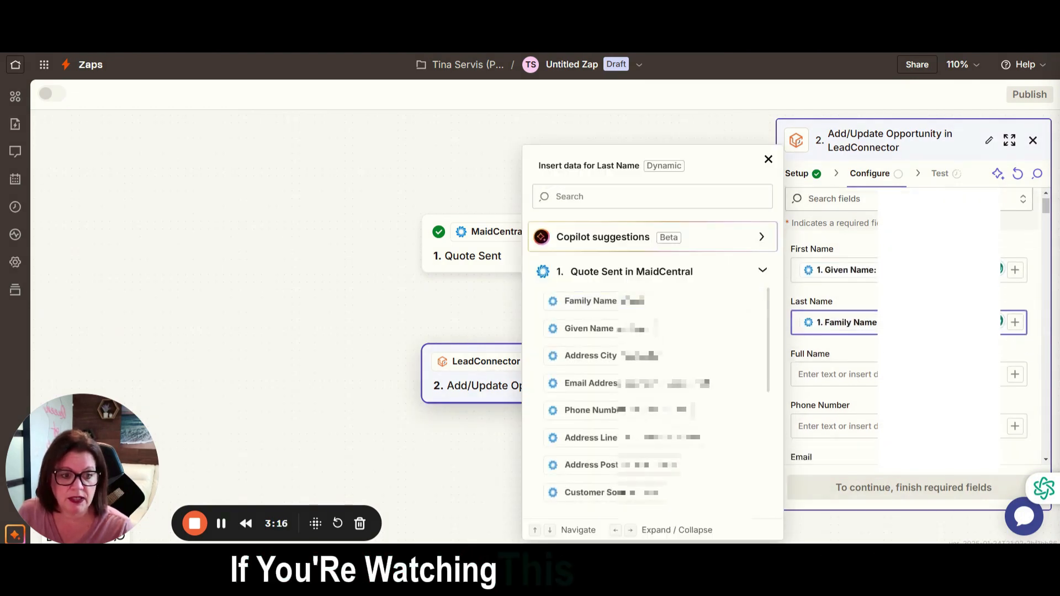
# Map the opportunity's Phone Number and Email fields to the phone number and email address from the MaidCentral quote.
pyautogui.scroll(-3, 1012, 287)
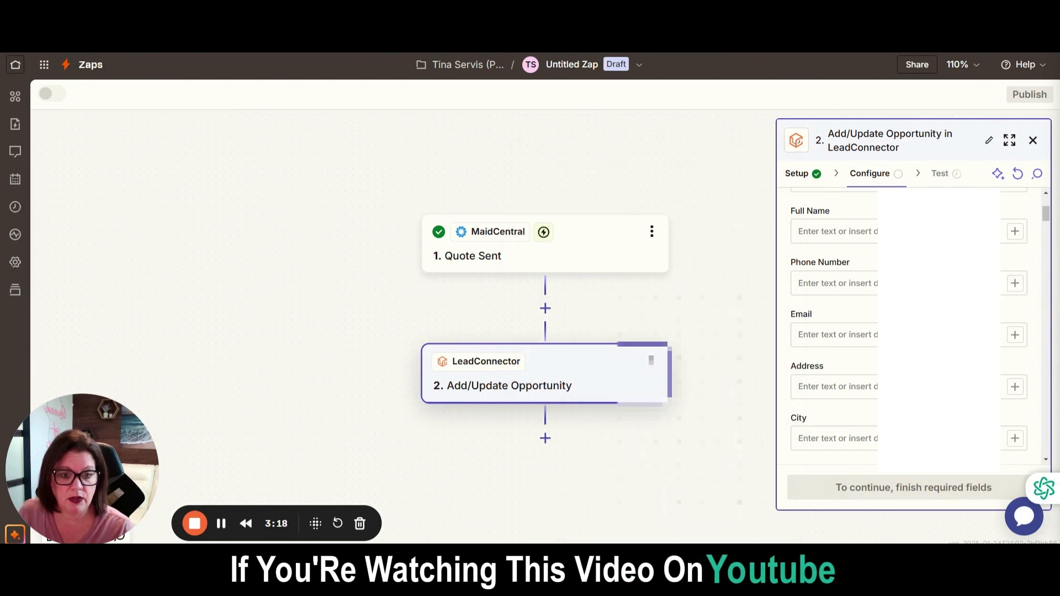
pyautogui.click(1015, 284)
pyautogui.click(685, 272)
pyautogui.click(705, 418)
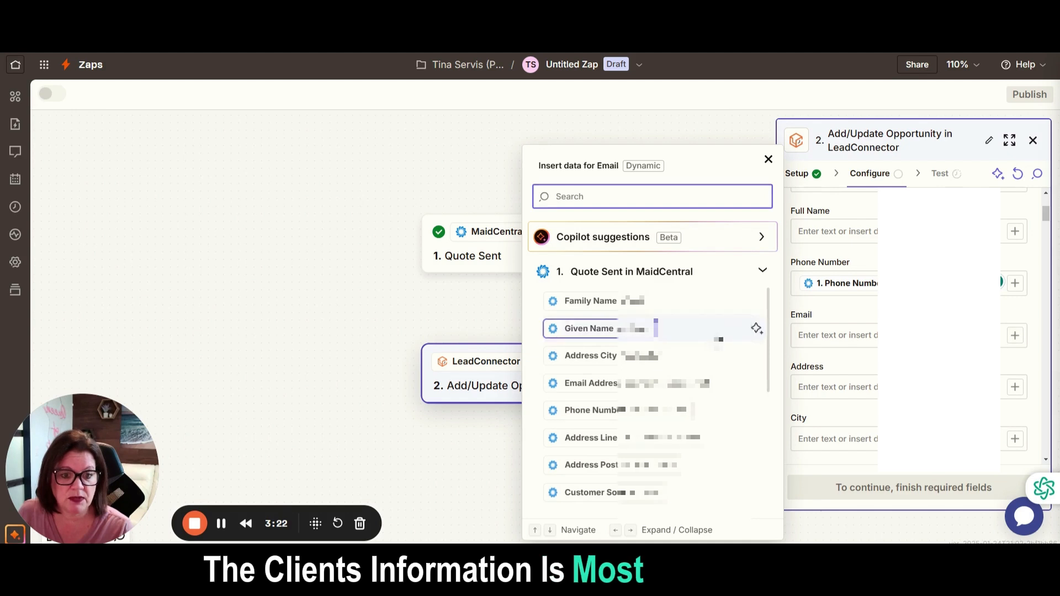
pyautogui.click(751, 382)
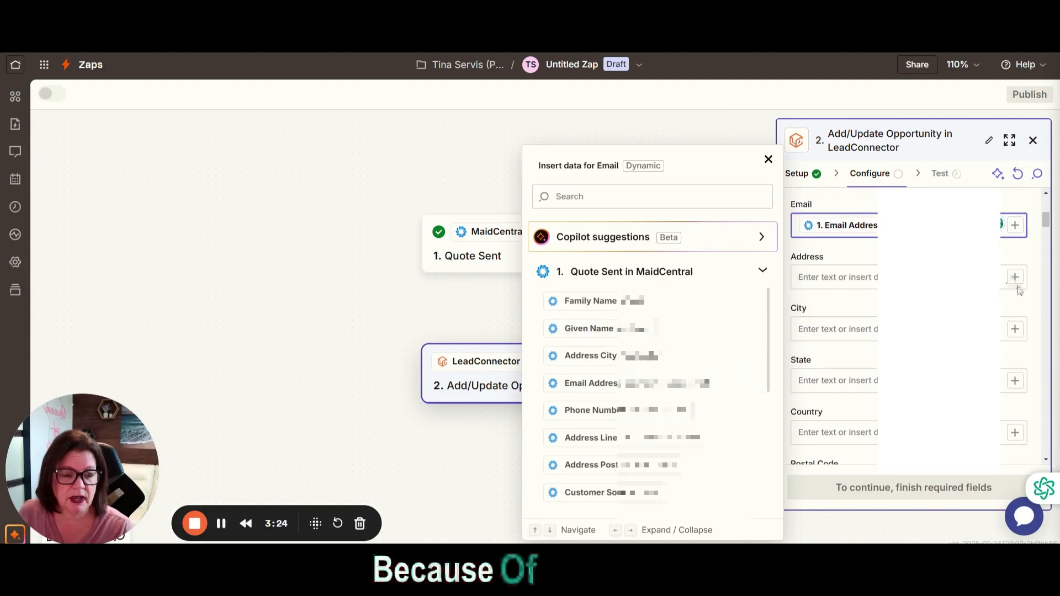
# Map the opportunity's Address field to the Address Line value from the MaidCentral quote.
pyautogui.click(1016, 277)
pyautogui.click(1016, 278)
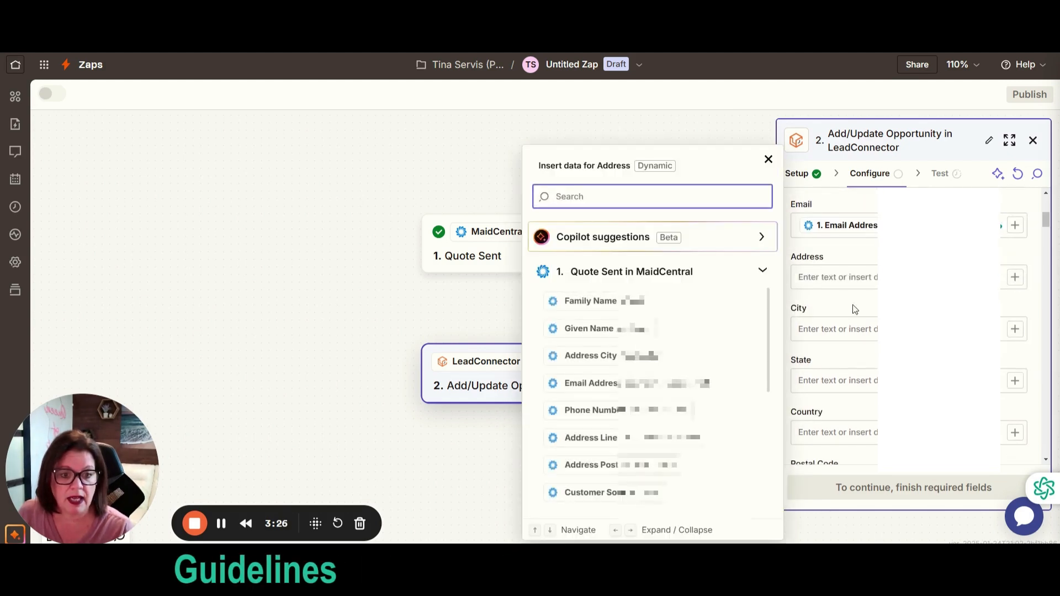
pyautogui.scroll(-2, 752, 381)
pyautogui.click(752, 381)
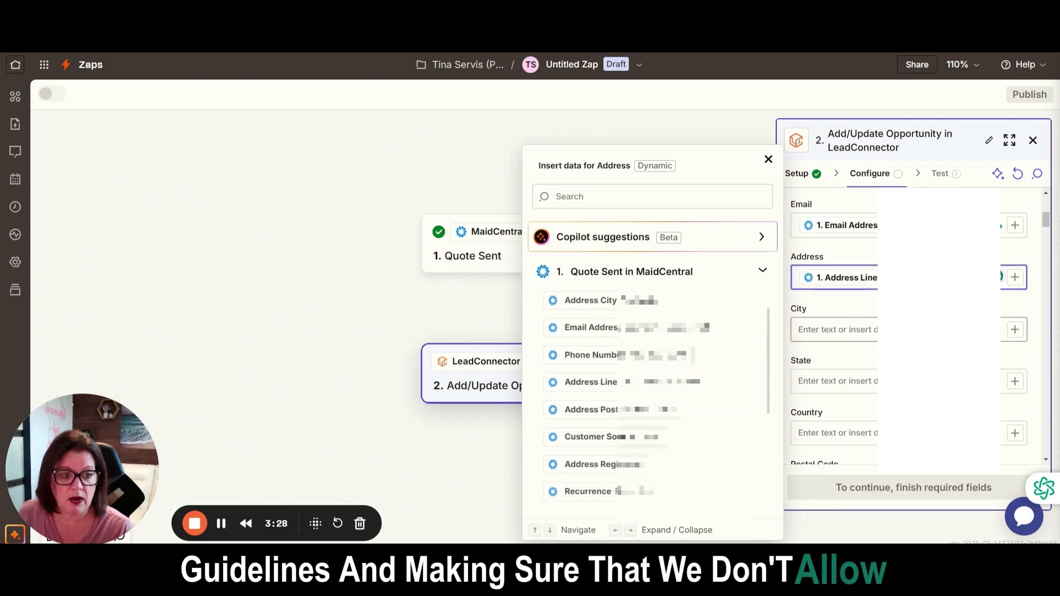
# Map the opportunity's City field to the quote's Address City value.
pyautogui.click(1016, 330)
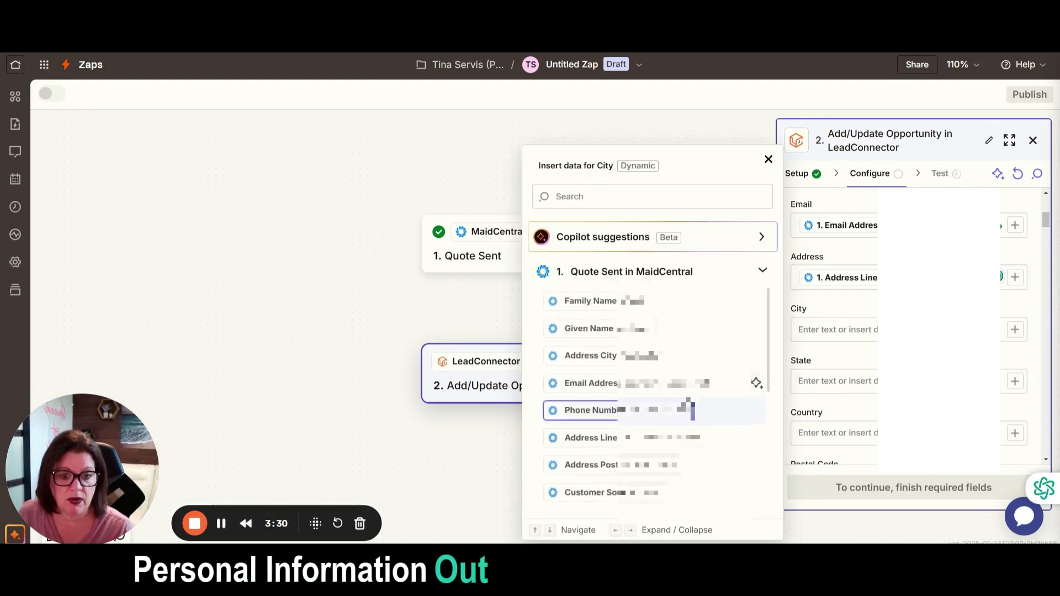
pyautogui.scroll(-2, 740, 398)
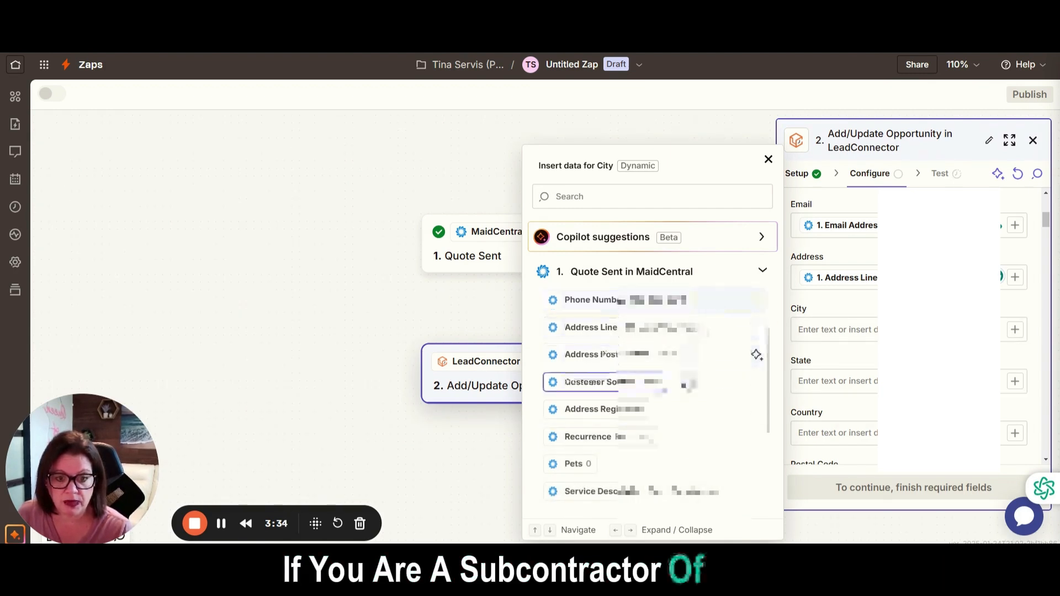
pyautogui.scroll(4, 683, 420)
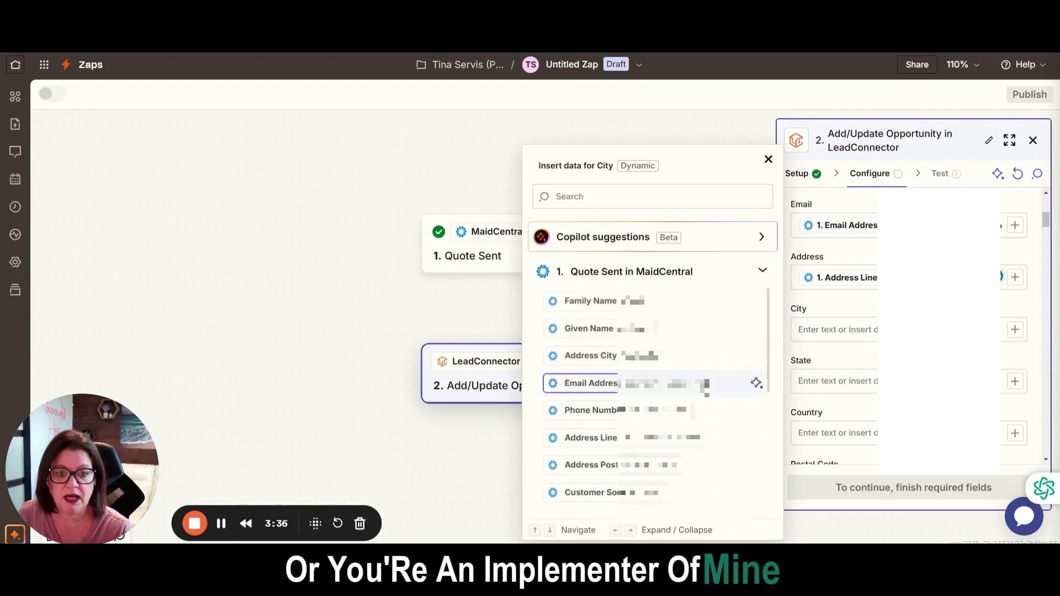
pyautogui.scroll(-2, 685, 386)
pyautogui.click(685, 301)
# Map the opportunity's State field to the quote's address region value.
pyautogui.scroll(-1, 1015, 331)
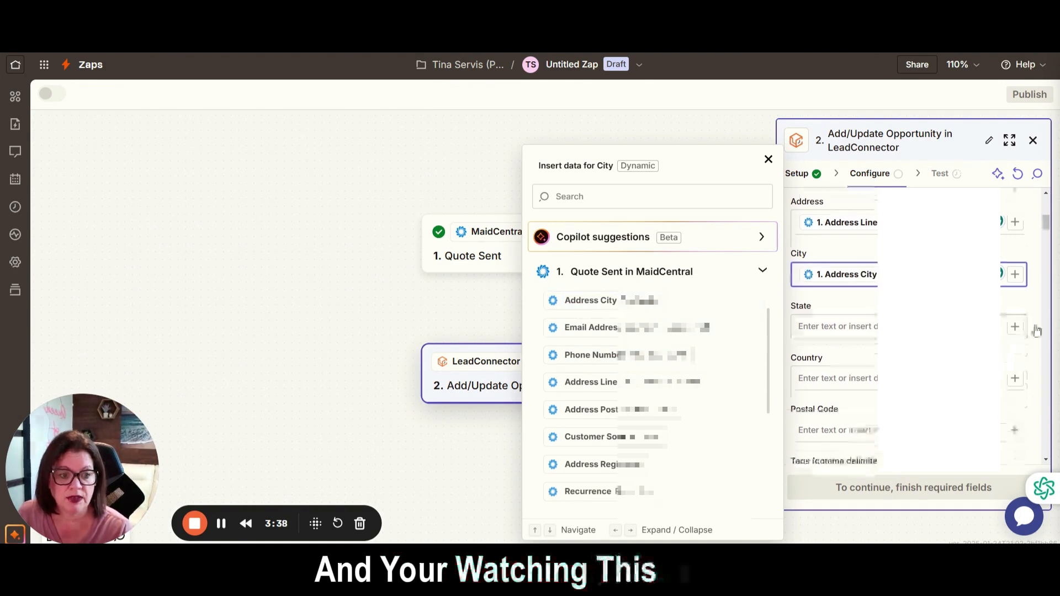
pyautogui.click(1021, 331)
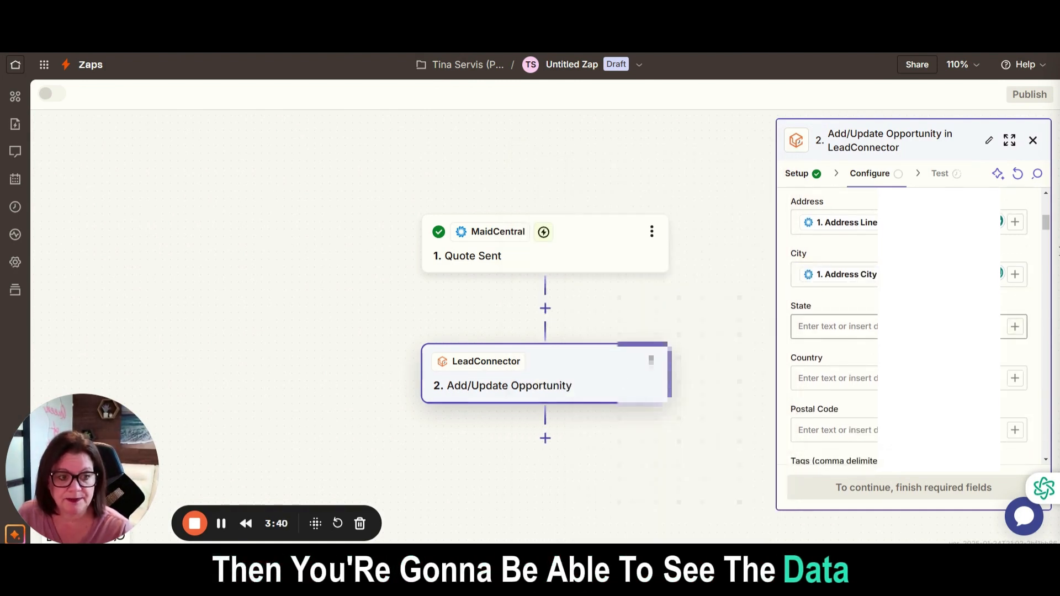
pyautogui.click(1017, 328)
pyautogui.scroll(-3, 627, 376)
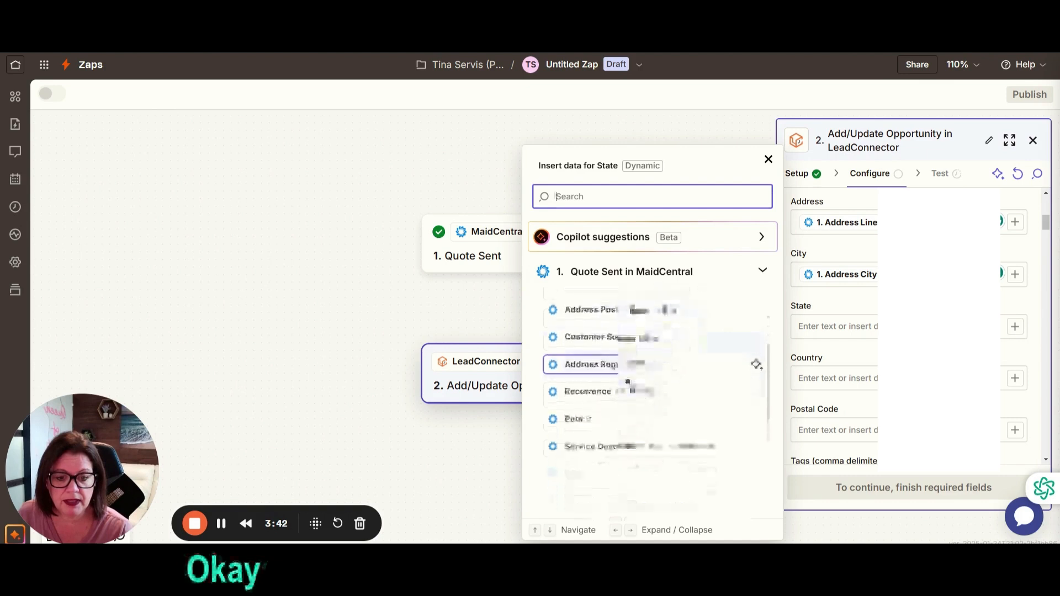
pyautogui.click(624, 355)
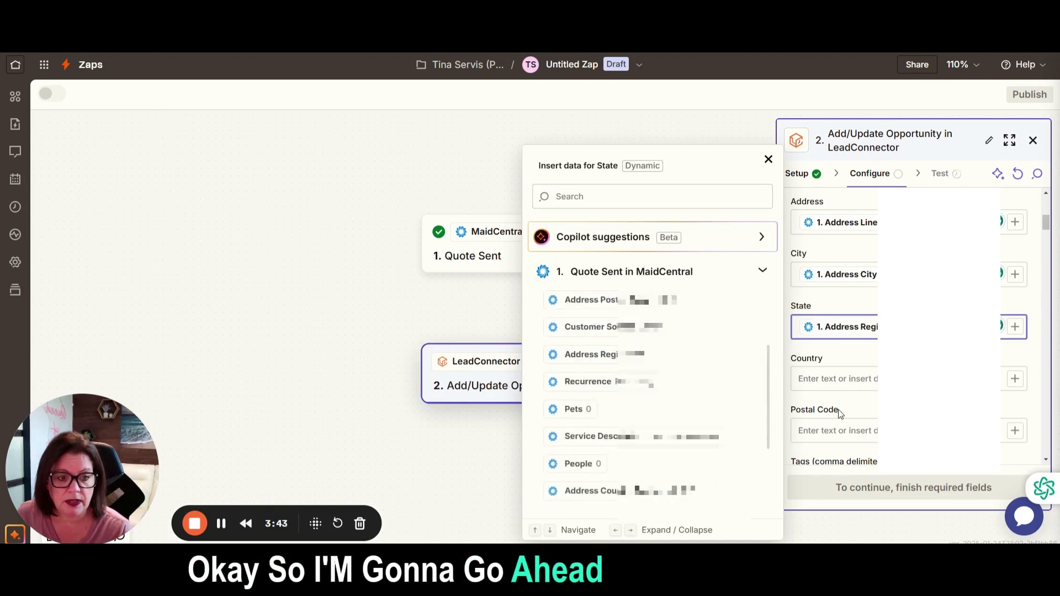
# Search the quote data for "zip" and "pos", and map the opportunity's Postal Code field to the address postal code.
pyautogui.click(1018, 326)
pyautogui.click(1015, 323)
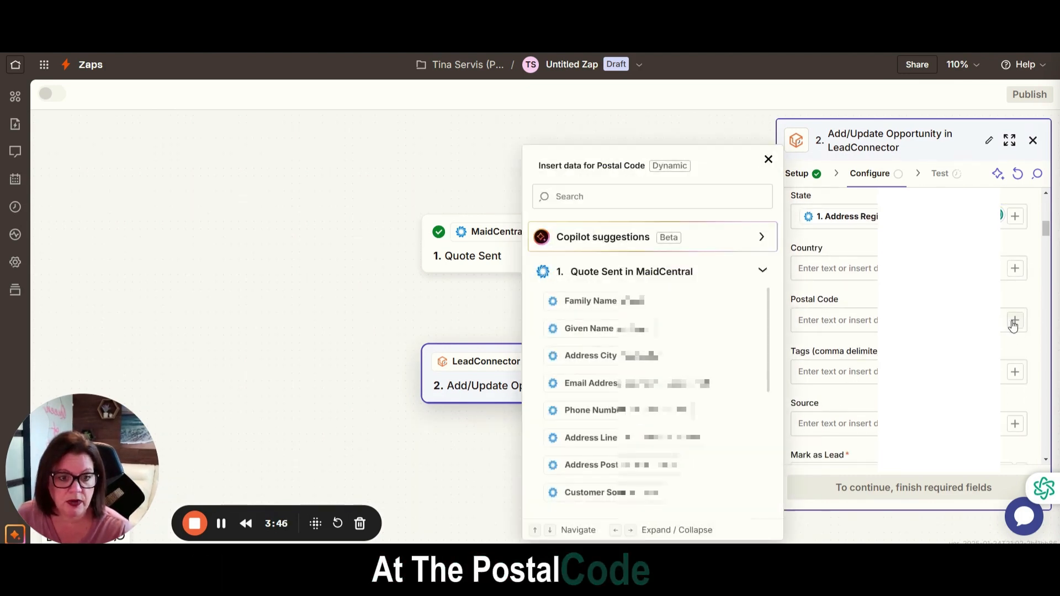
pyautogui.scroll(-5, 756, 353)
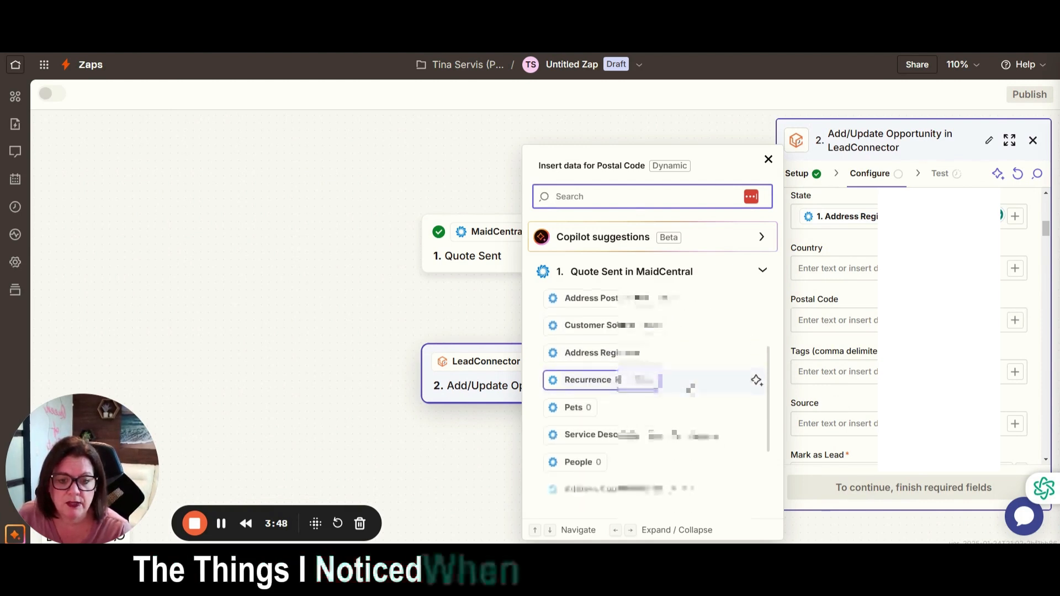
pyautogui.scroll(-4, 756, 359)
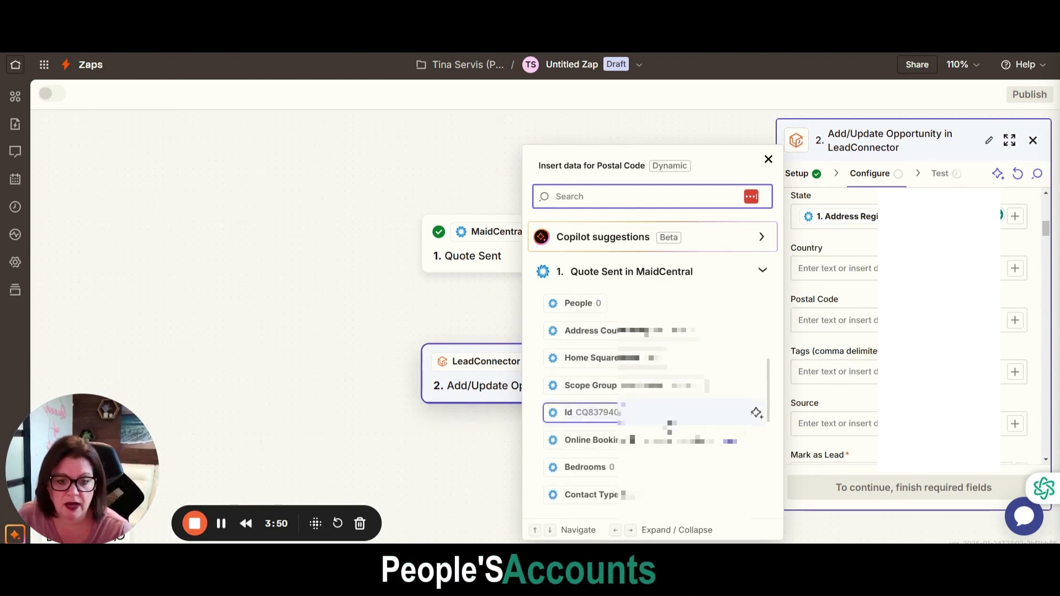
pyautogui.scroll(2, 757, 386)
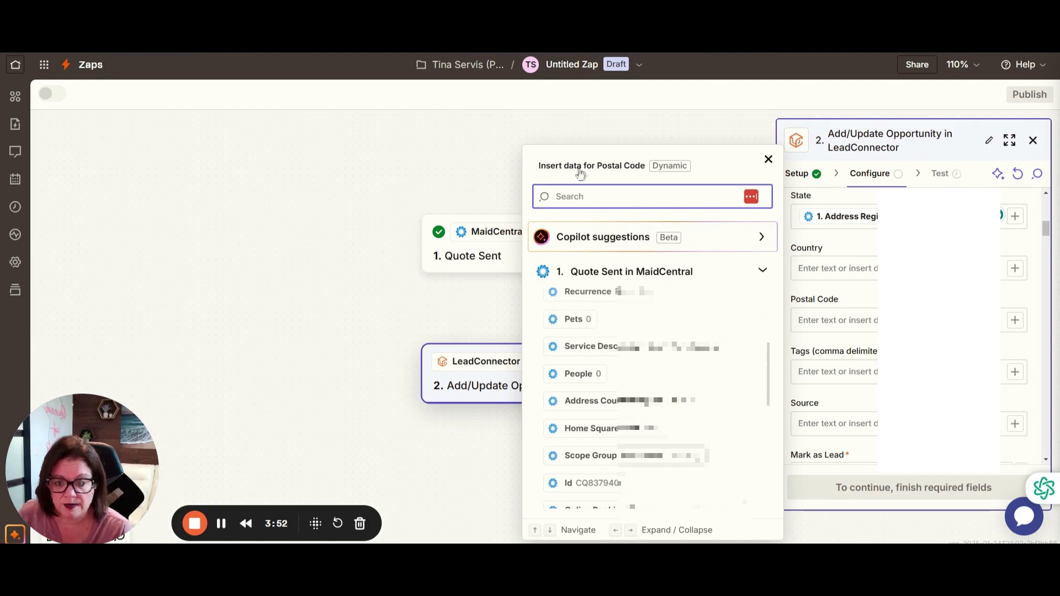
pyautogui.write('zip')
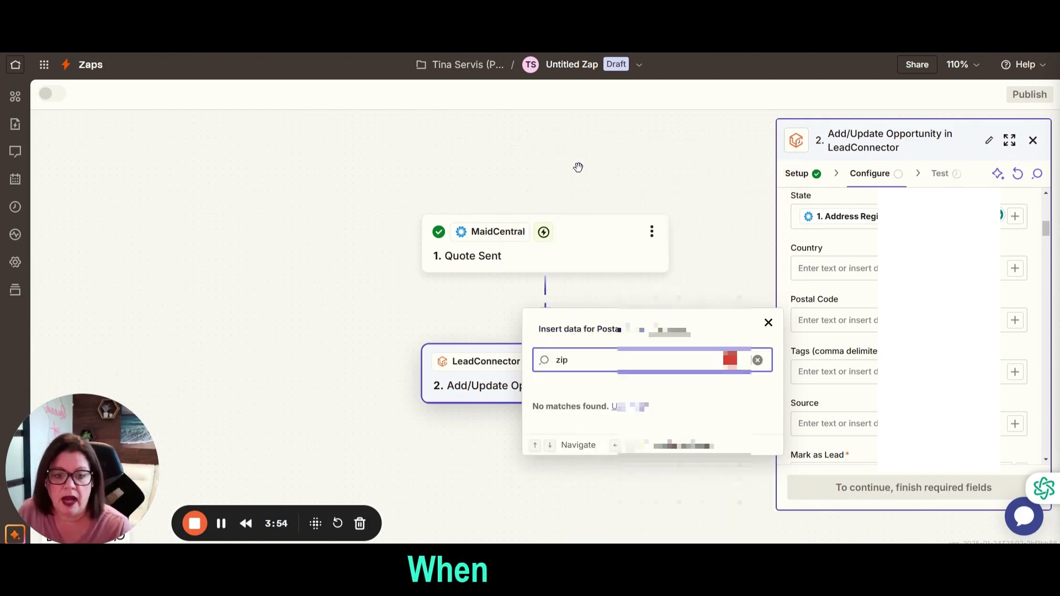
pyautogui.press('BackSpace')
pyautogui.press('BackSpace')
pyautogui.press('BackSpace')
pyautogui.write('pos')
pyautogui.click(602, 411)
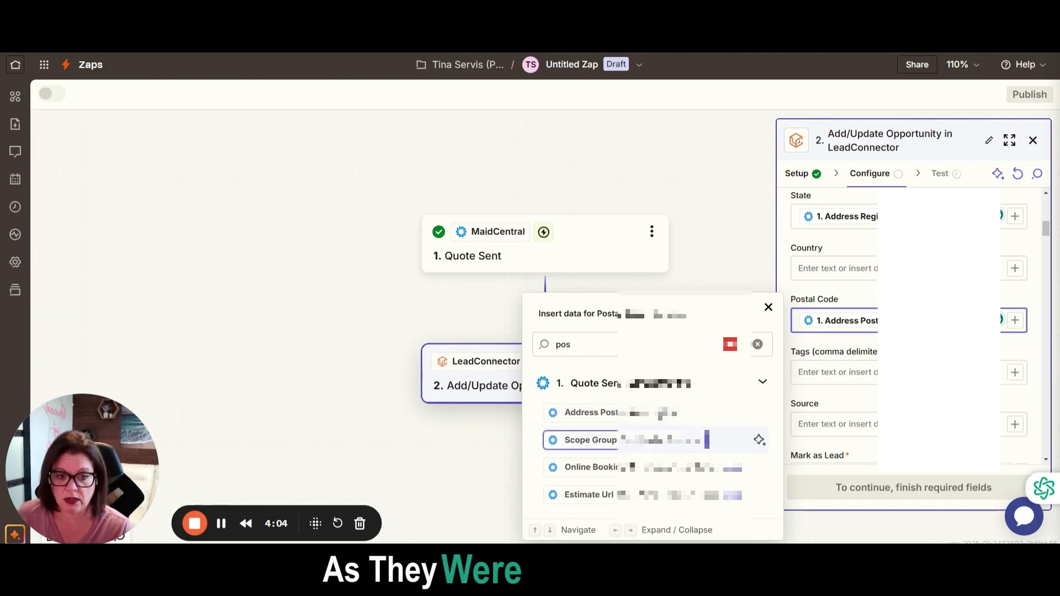
pyautogui.click(869, 296)
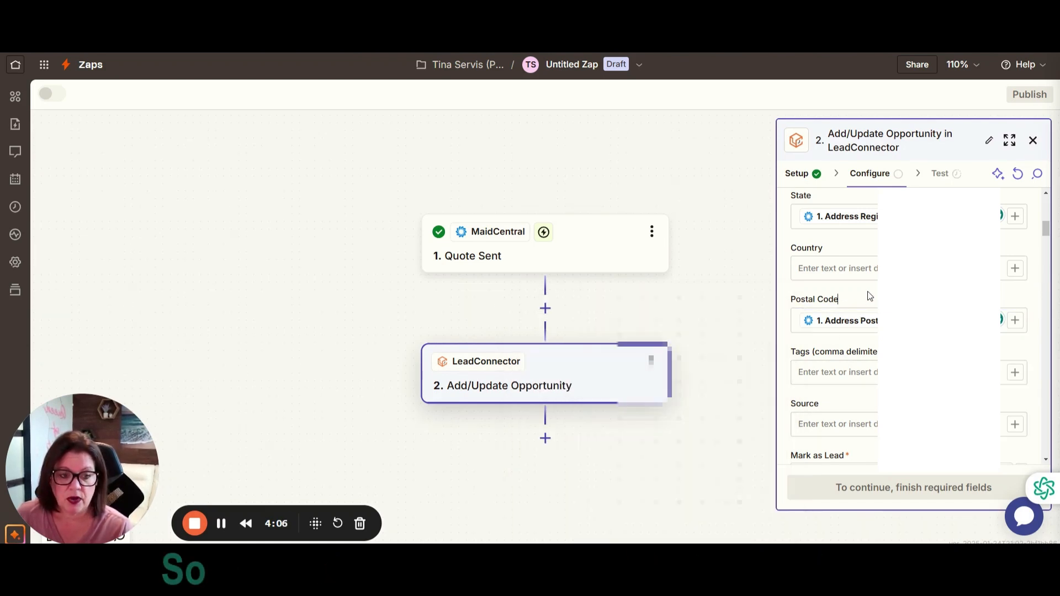
# Set Mark as Lead to False and assign the opportunity to the (2) Quoted stage of the Maid Central Pipeline.
pyautogui.scroll(-1, 838, 243)
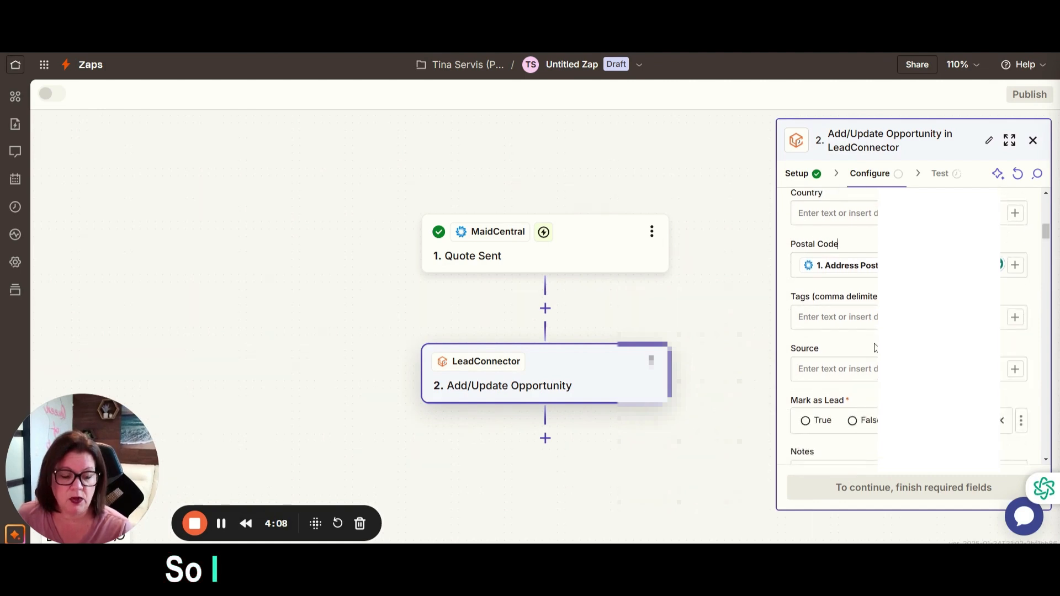
pyautogui.scroll(-1, 873, 347)
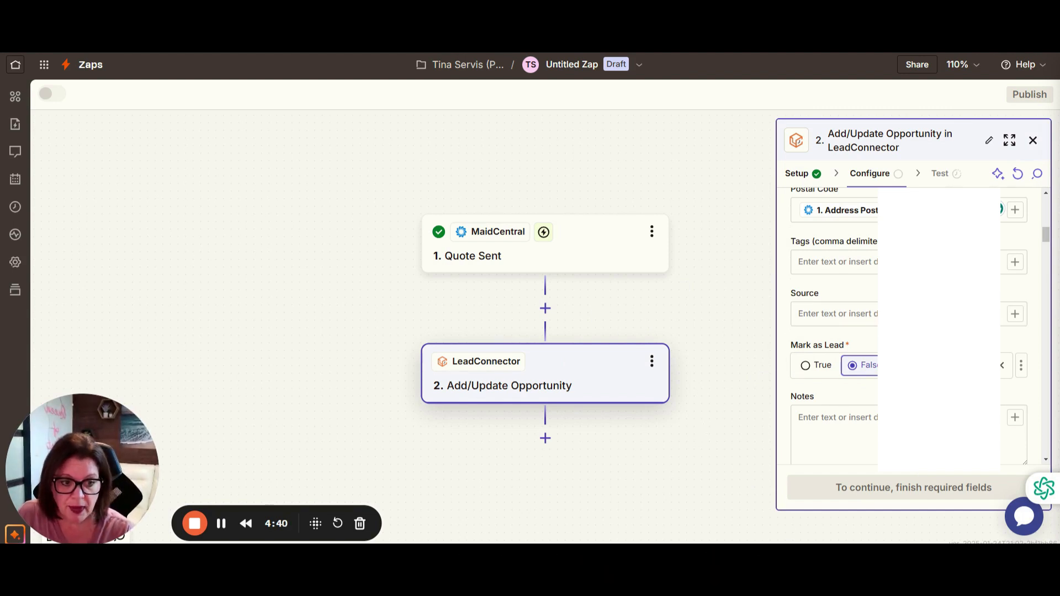
pyautogui.scroll(-4, 911, 332)
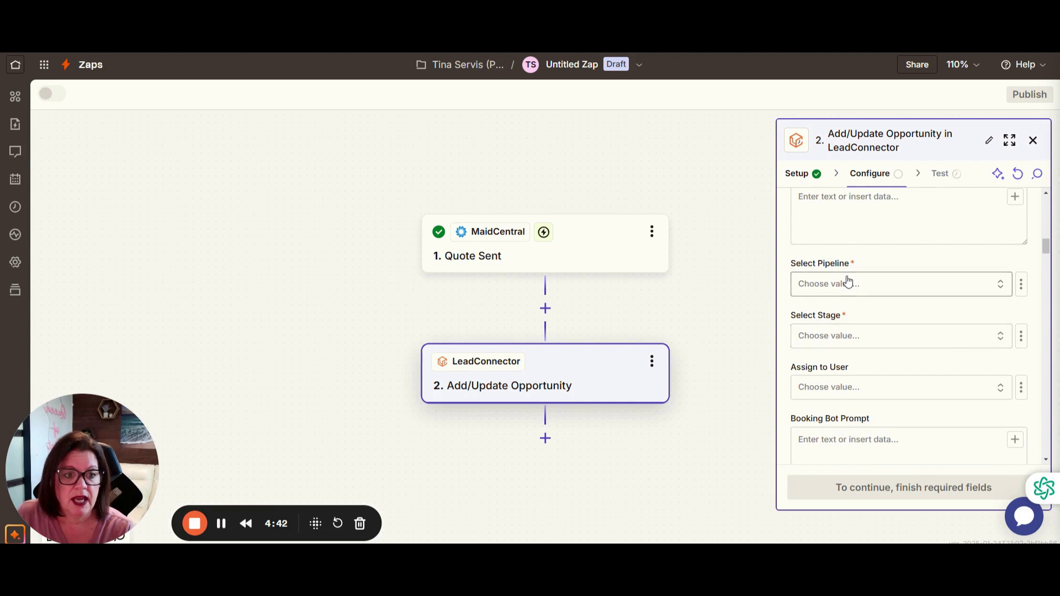
pyautogui.click(848, 283)
pyautogui.click(652, 415)
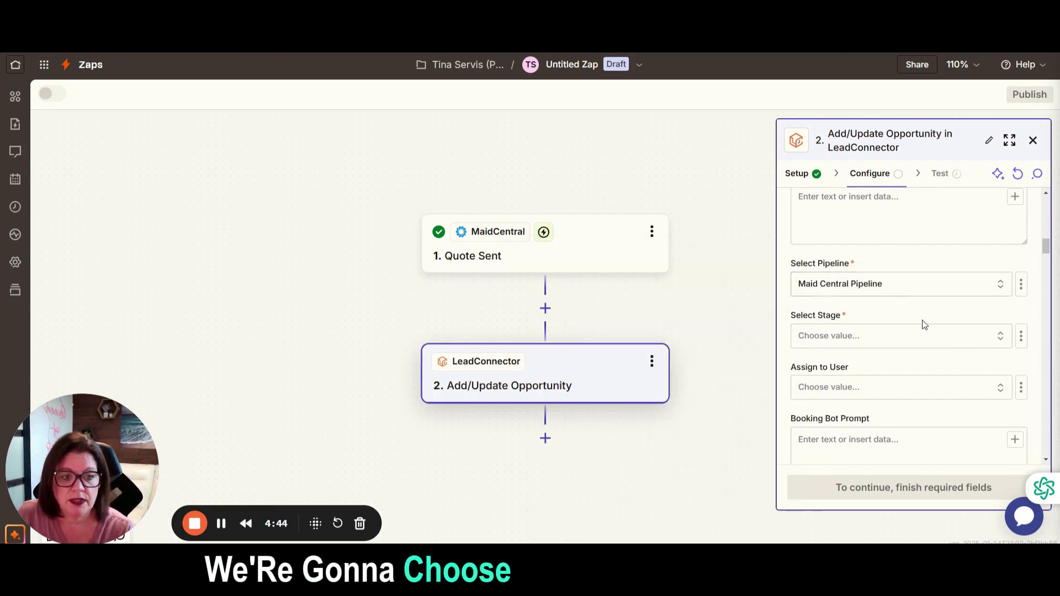
pyautogui.click(919, 340)
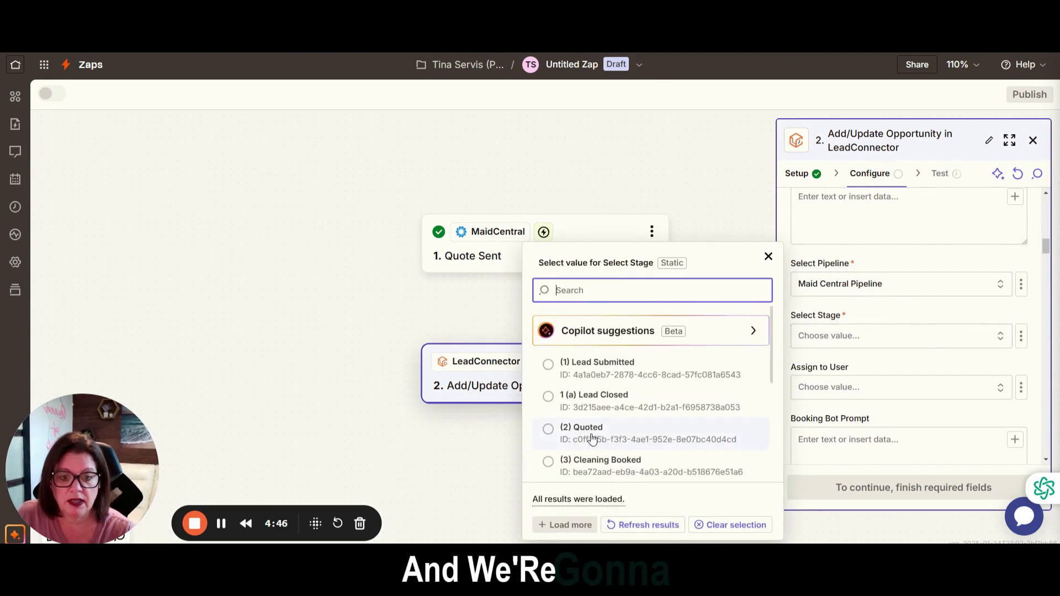
pyautogui.click(589, 440)
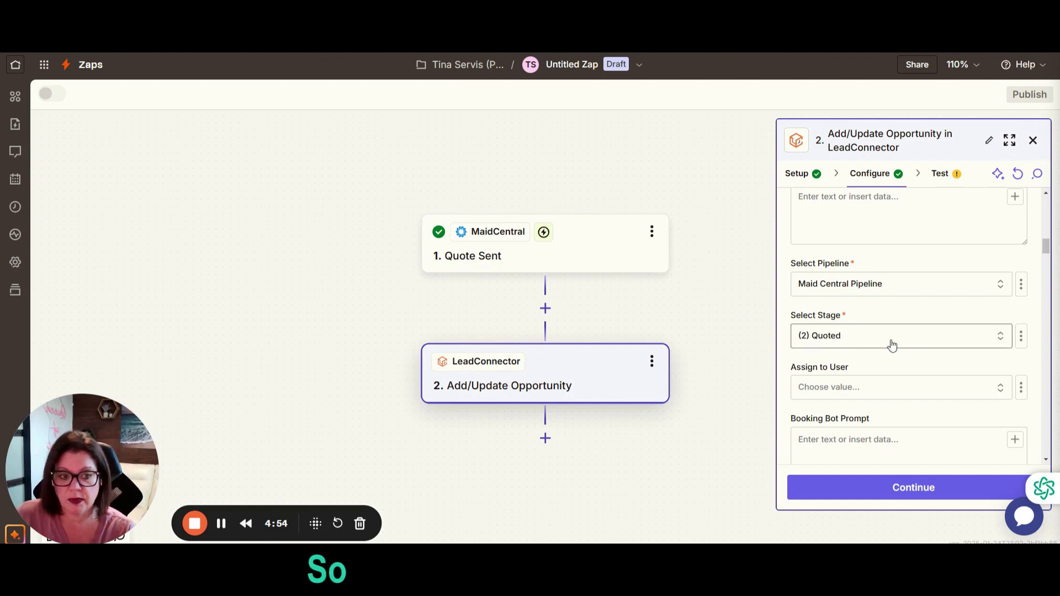
# Review the remaining opportunity fields, including the prompt, quote fee and Quote URL fields.
pyautogui.scroll(-1, 916, 341)
pyautogui.scroll(-6, 917, 341)
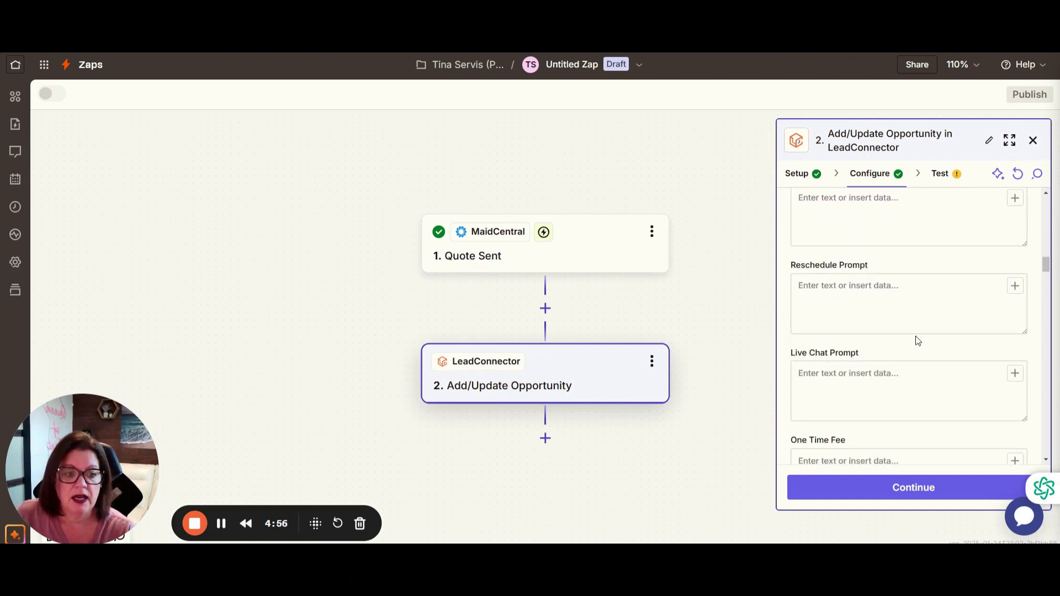
pyautogui.scroll(-3, 918, 341)
pyautogui.scroll(2, 918, 335)
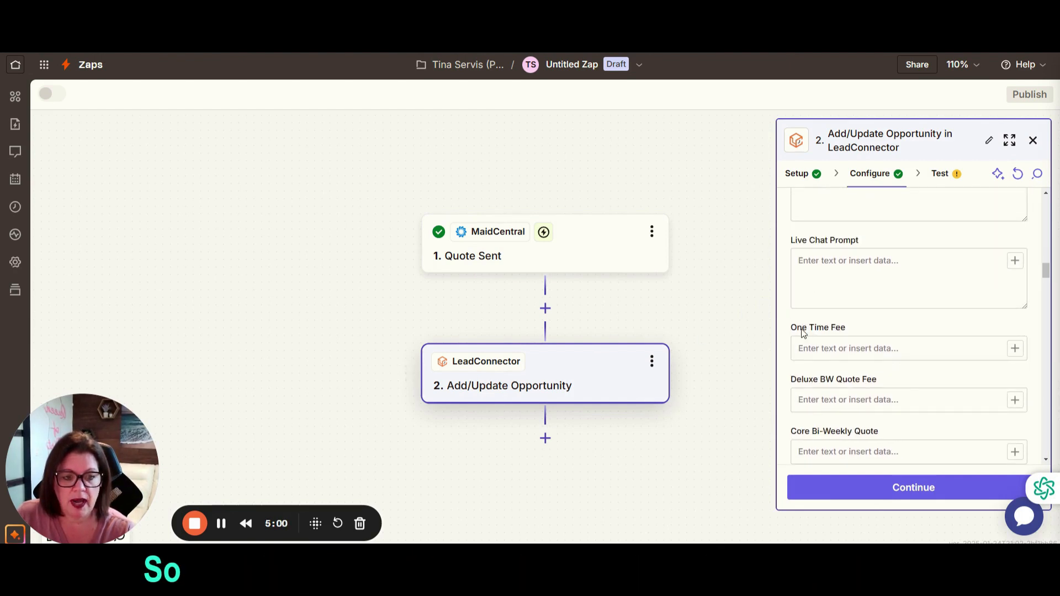
pyautogui.scroll(-4, 851, 387)
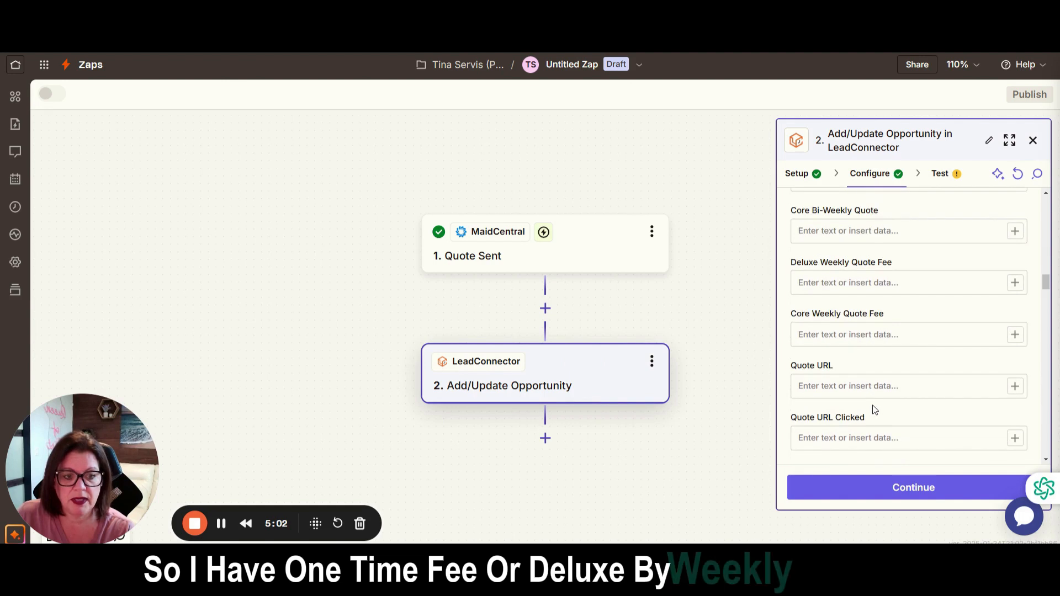
pyautogui.scroll(3, 862, 428)
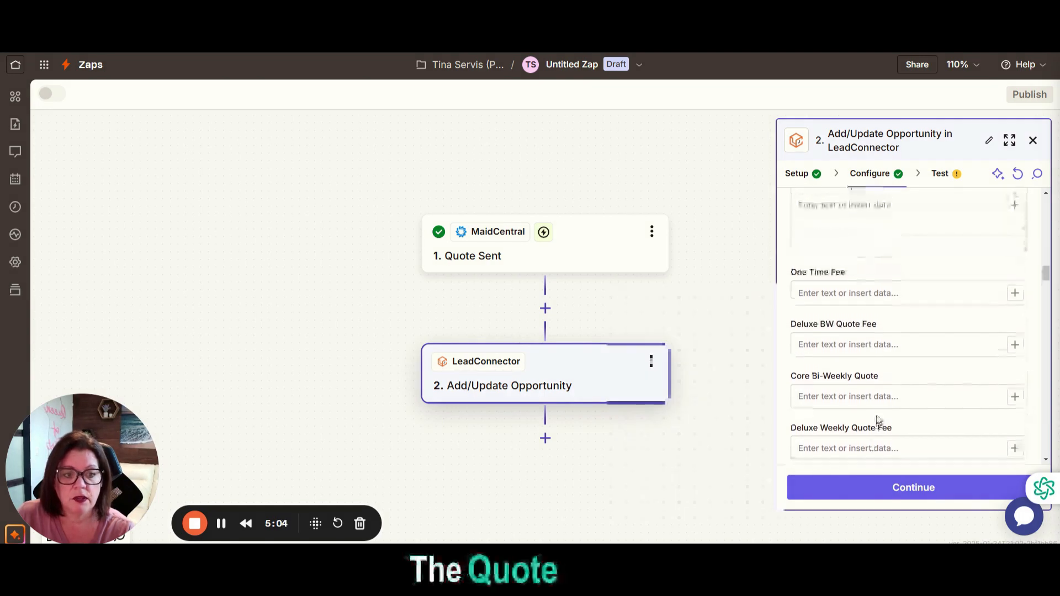
# Look through the MaidCentral quote data for a value suitable for the opportunity's One Time Fee field.
pyautogui.click(1015, 300)
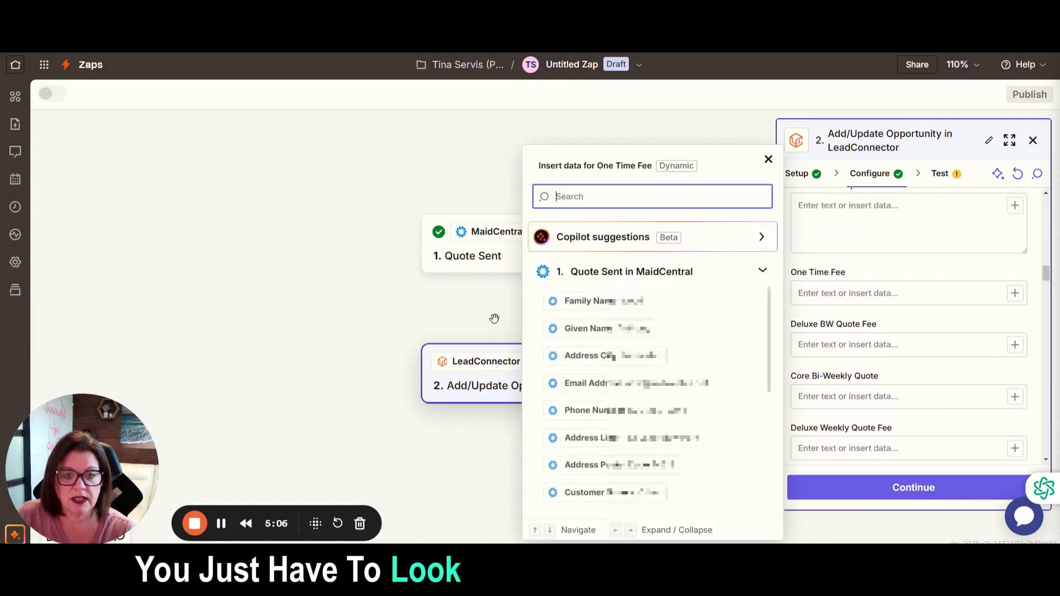
pyautogui.scroll(-3, 756, 348)
pyautogui.scroll(-2, 756, 354)
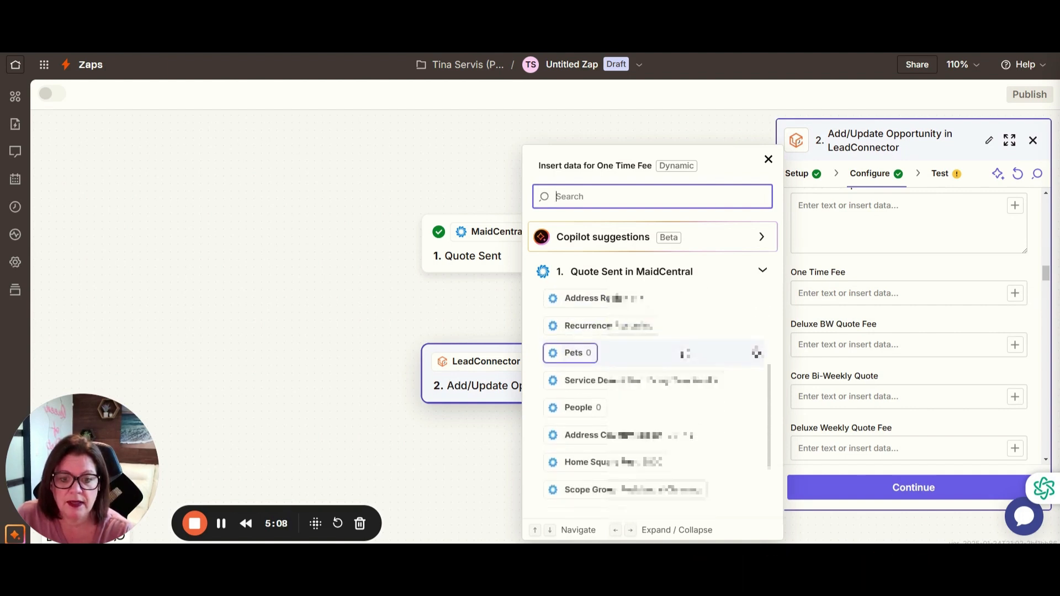
pyautogui.scroll(-6, 757, 352)
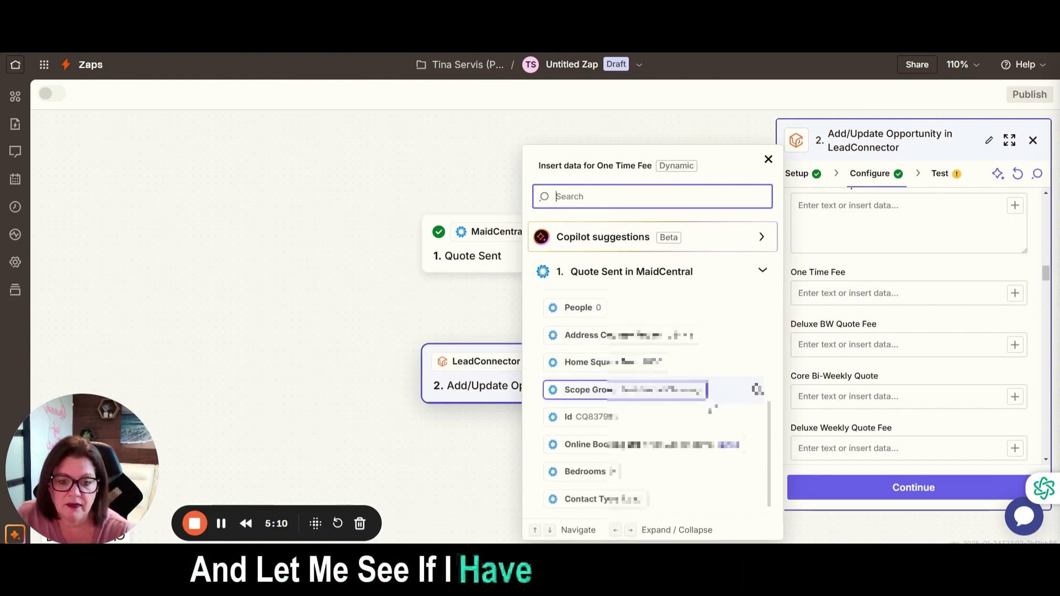
pyautogui.scroll(-10, 711, 457)
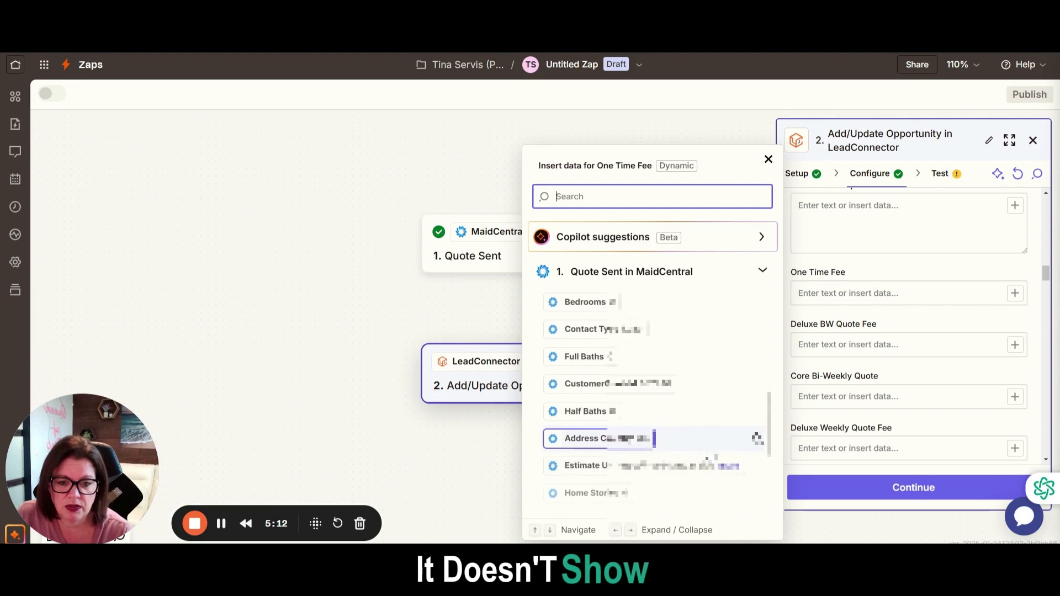
pyautogui.scroll(-3, 711, 457)
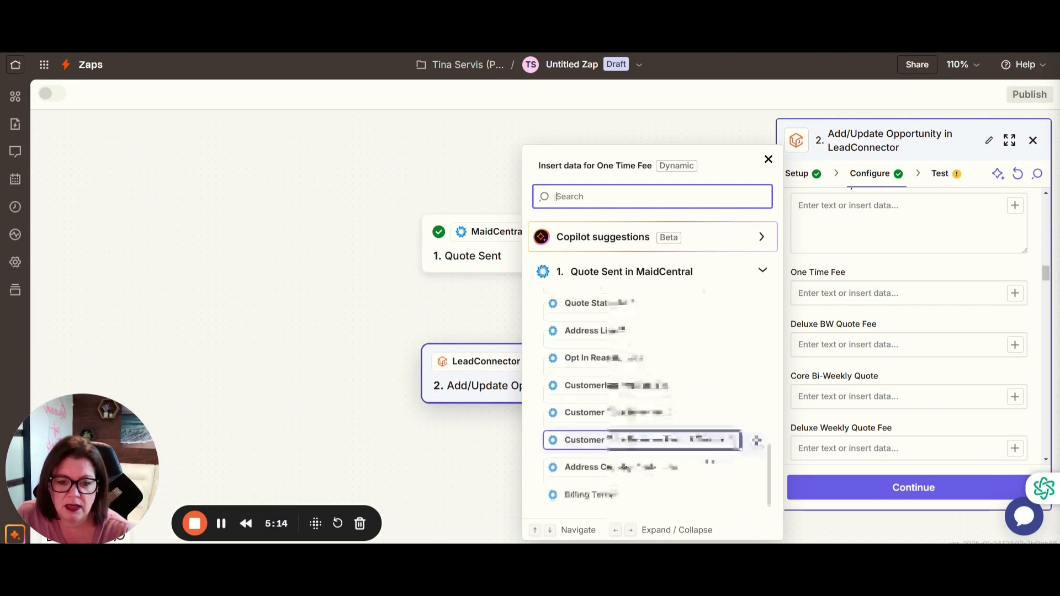
pyautogui.scroll(13, 693, 442)
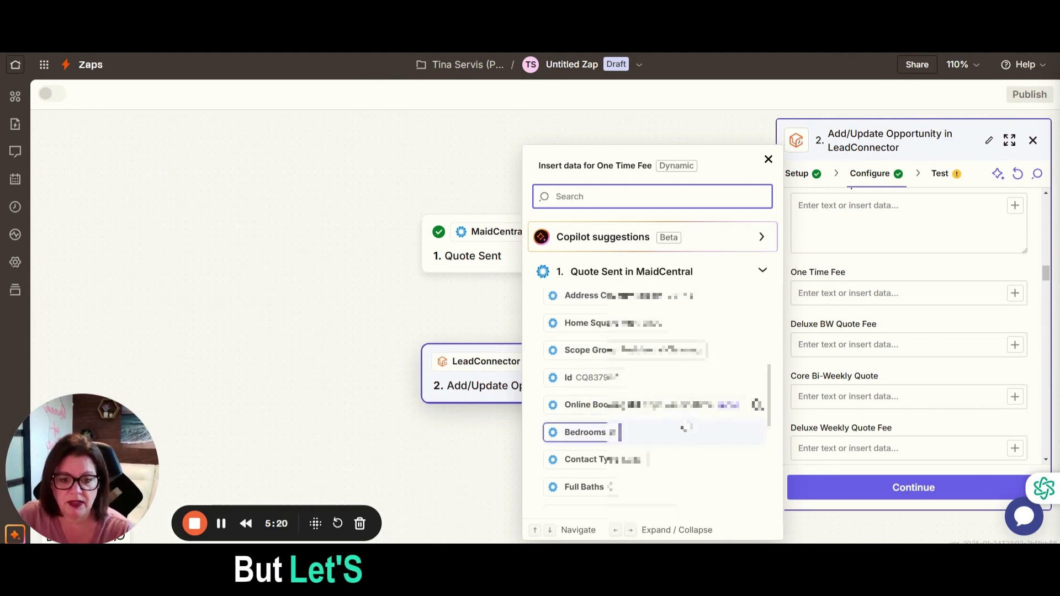
pyautogui.scroll(-5, 685, 427)
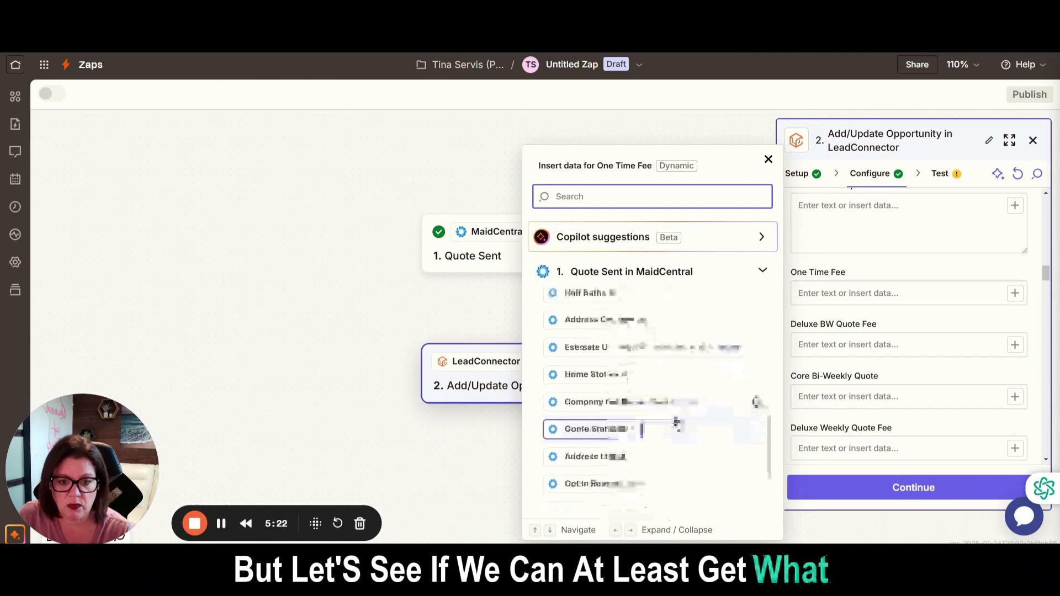
pyautogui.scroll(-2, 676, 424)
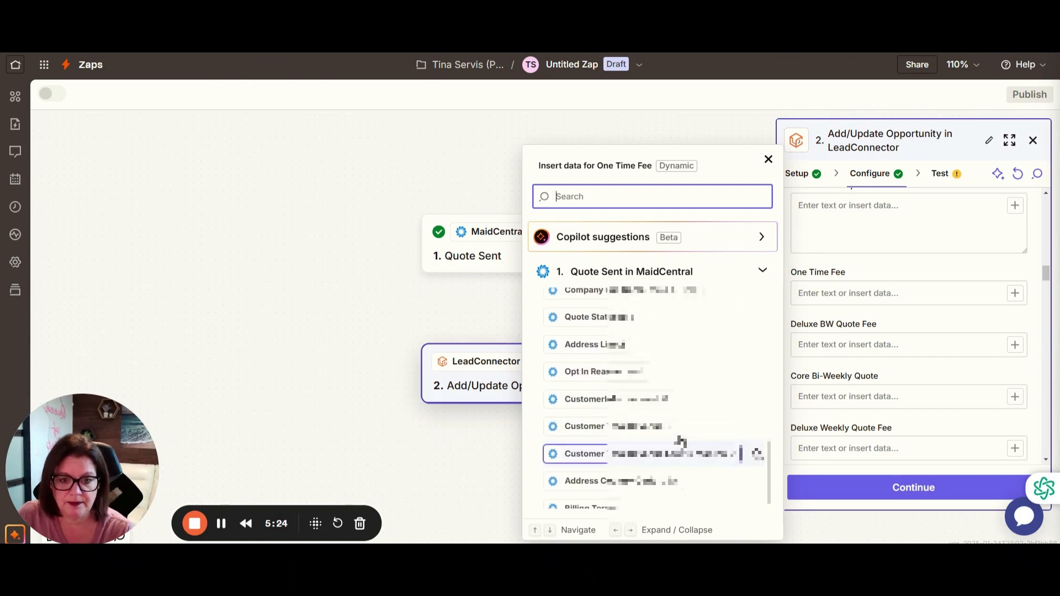
pyautogui.scroll(4, 691, 456)
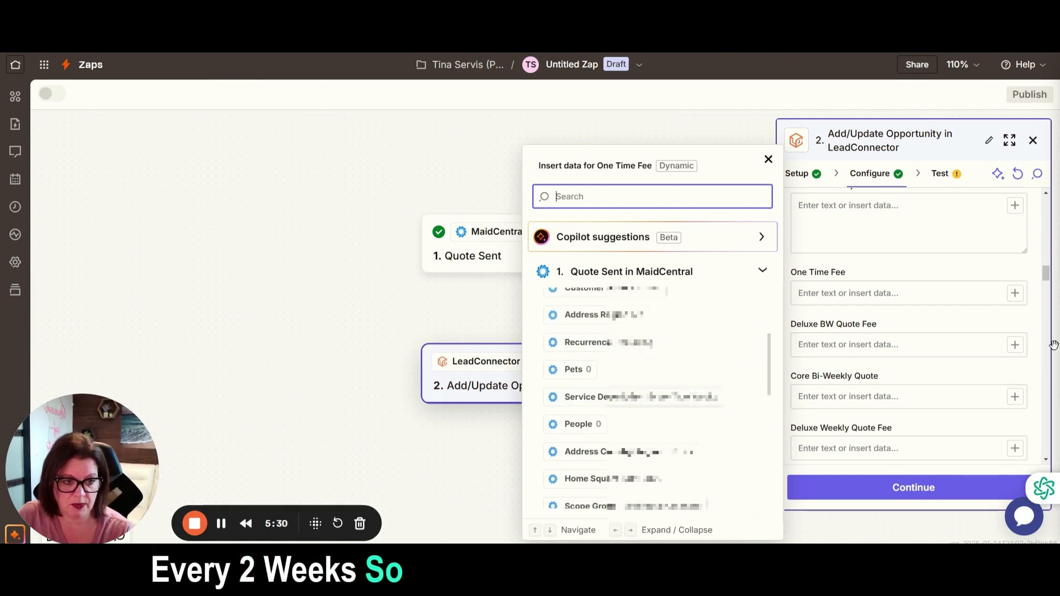
# Map the opportunity's Quote URL field to the estimate URL from the MaidCentral quote.
pyautogui.scroll(-5, 998, 378)
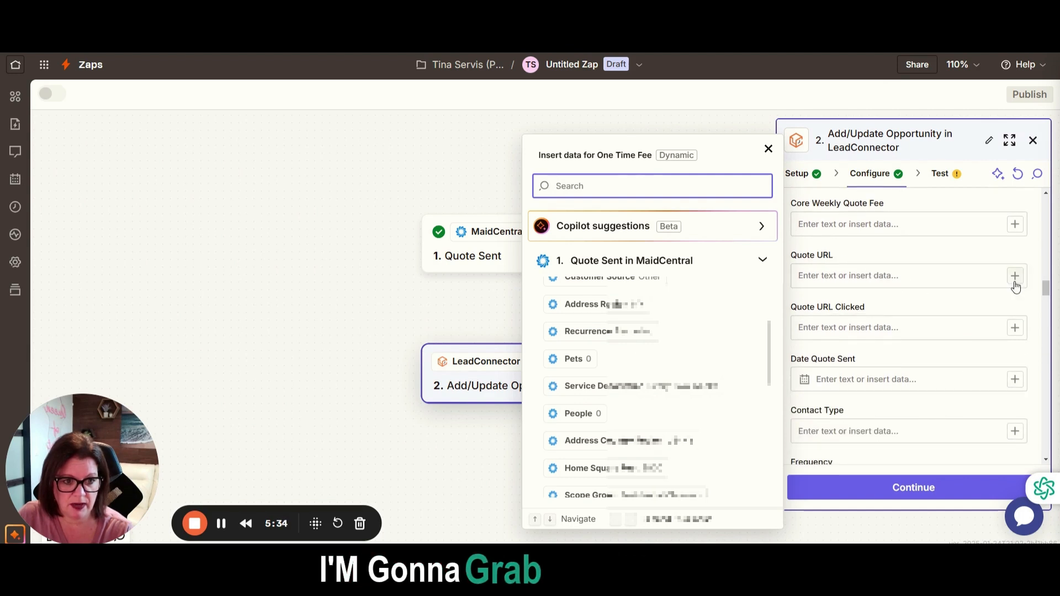
pyautogui.click(1015, 275)
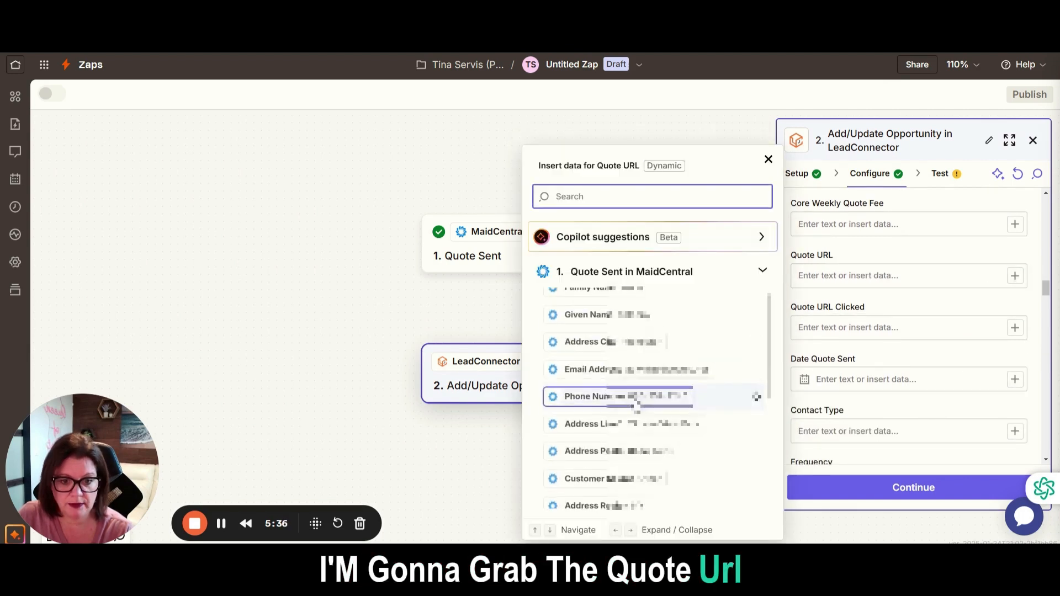
pyautogui.scroll(-4, 737, 400)
pyautogui.scroll(-5, 734, 397)
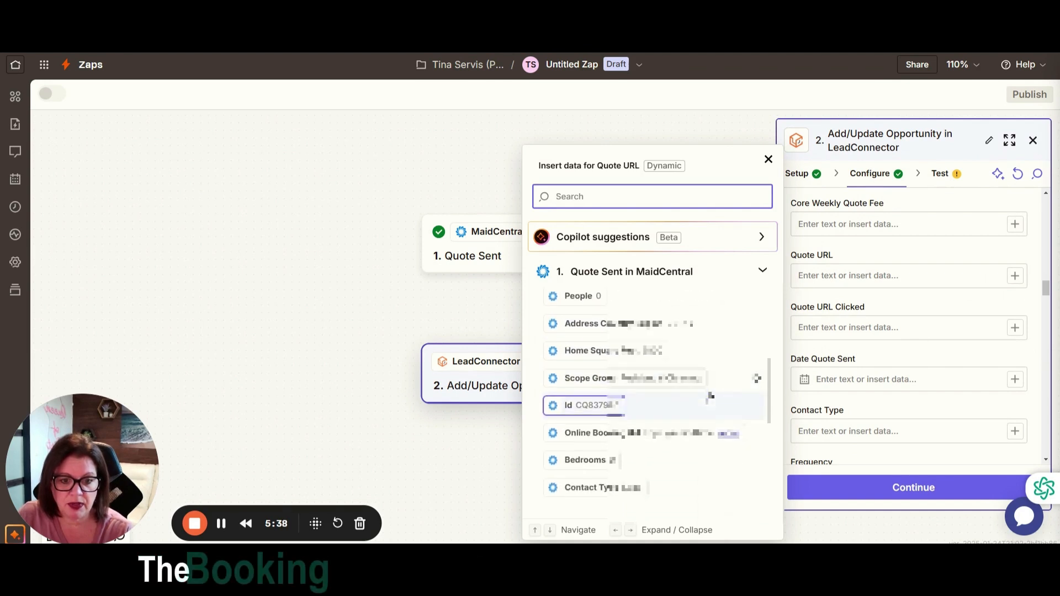
pyautogui.scroll(-4, 644, 388)
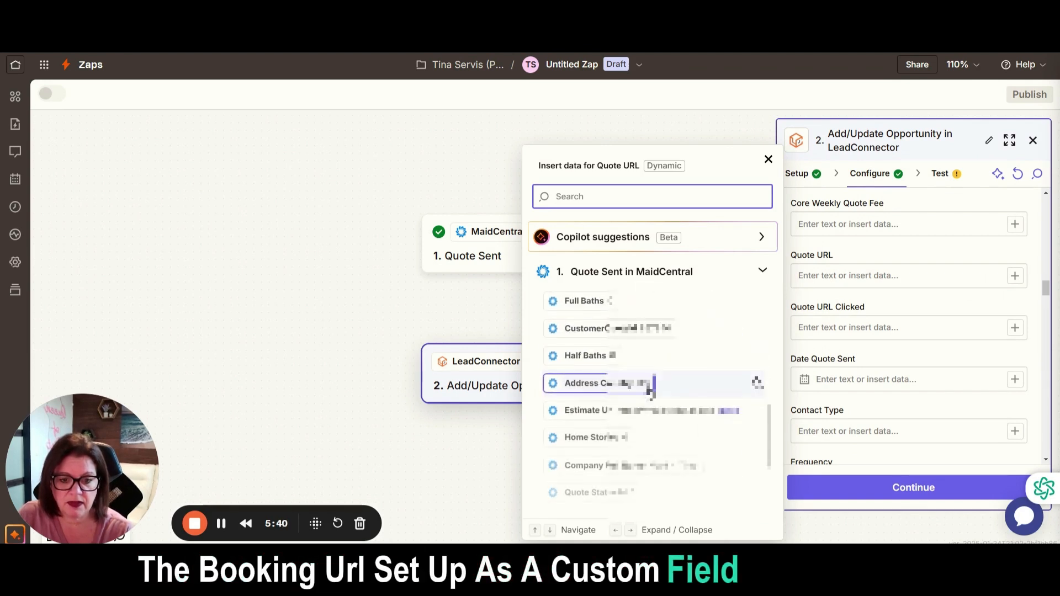
pyautogui.click(667, 412)
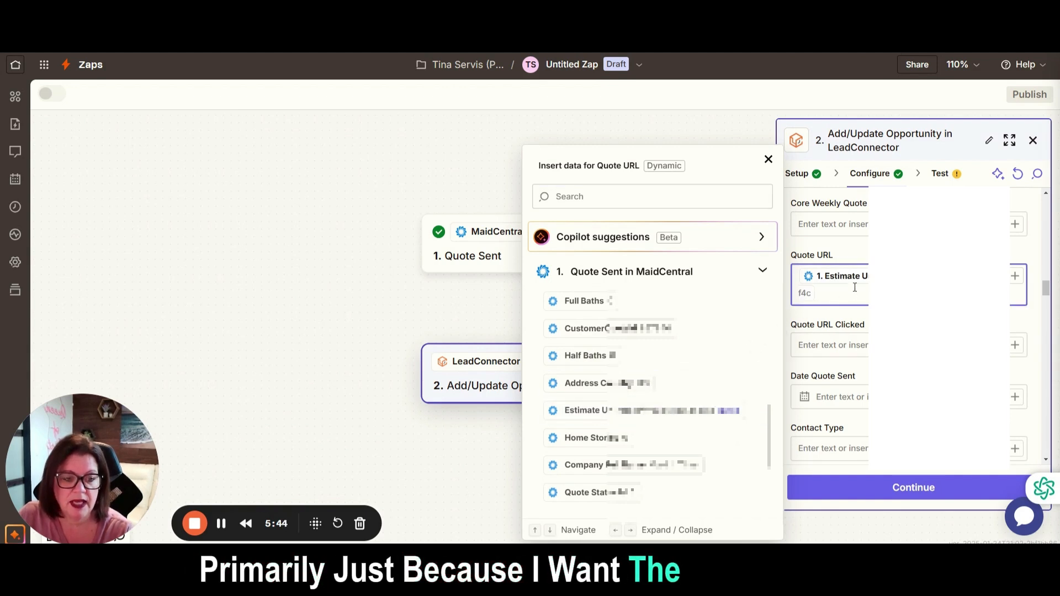
# Bring up the available quote data for the opportunity's Contact Type and Frequency fields.
pyautogui.scroll(-1, 933, 331)
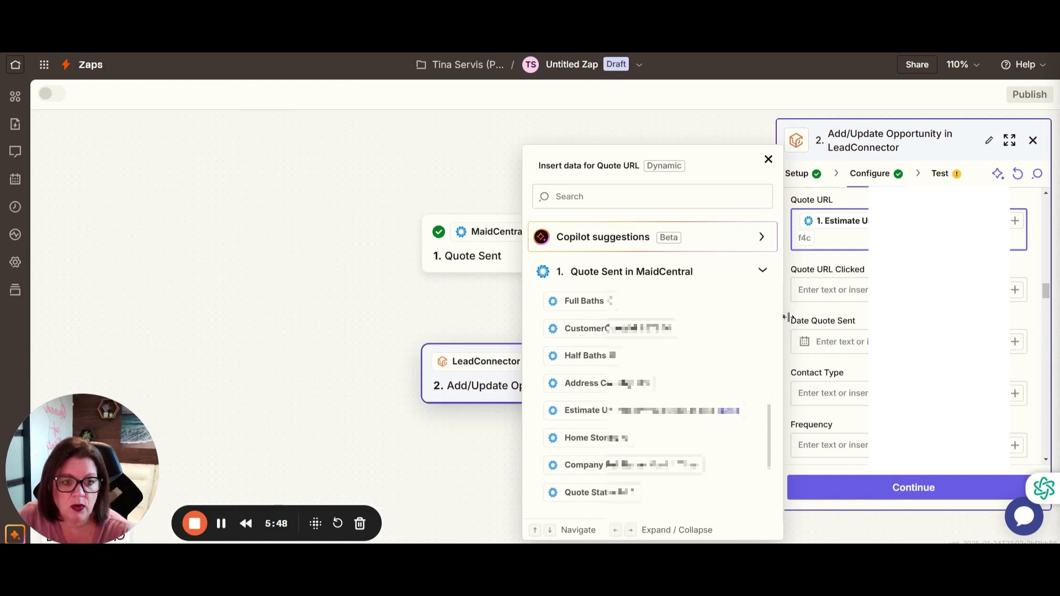
pyautogui.scroll(-1, 868, 306)
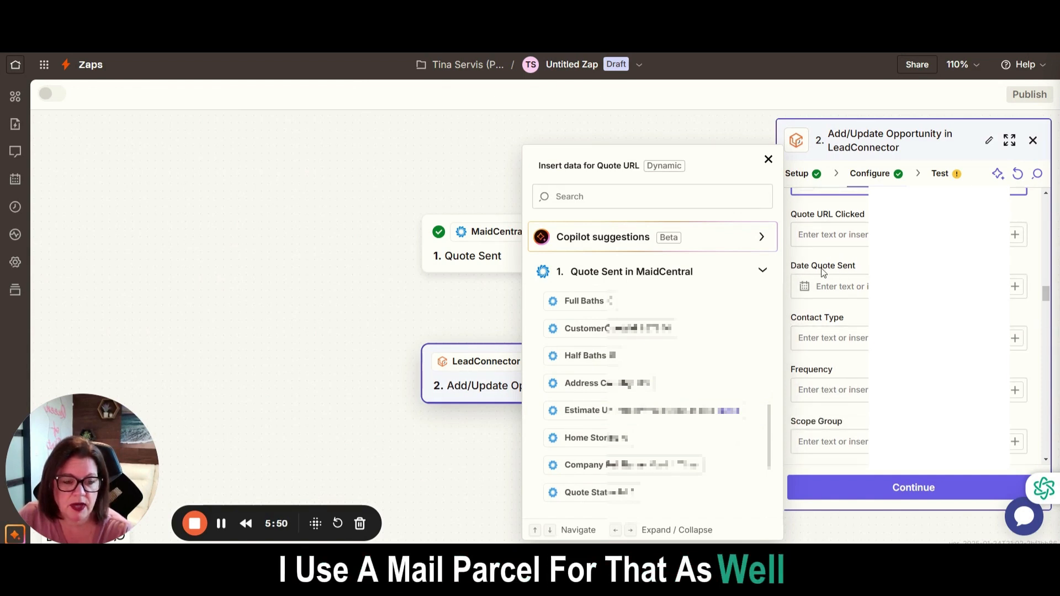
pyautogui.scroll(-1, 836, 274)
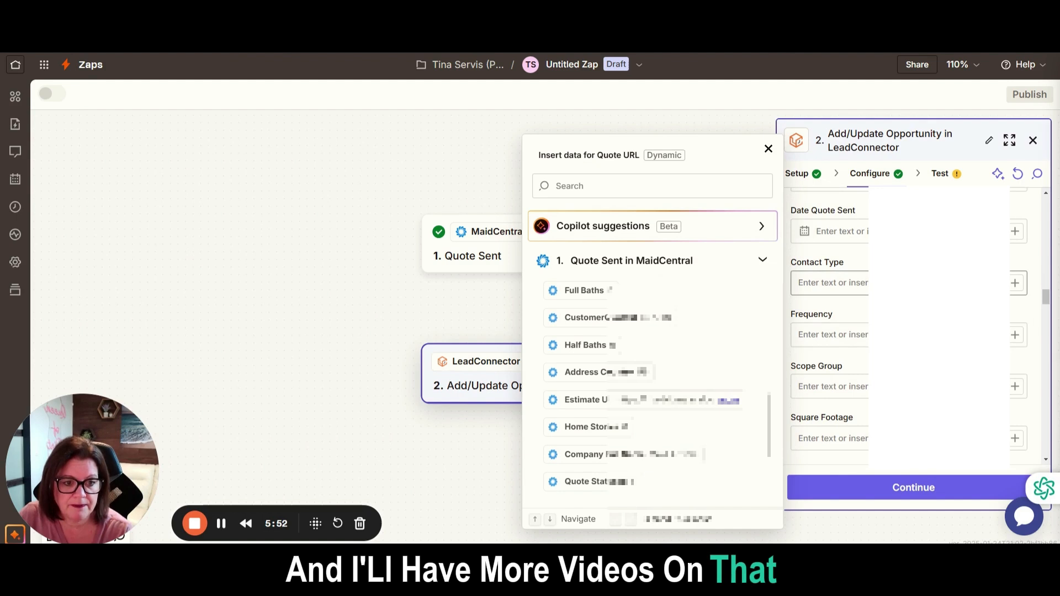
pyautogui.click(1015, 284)
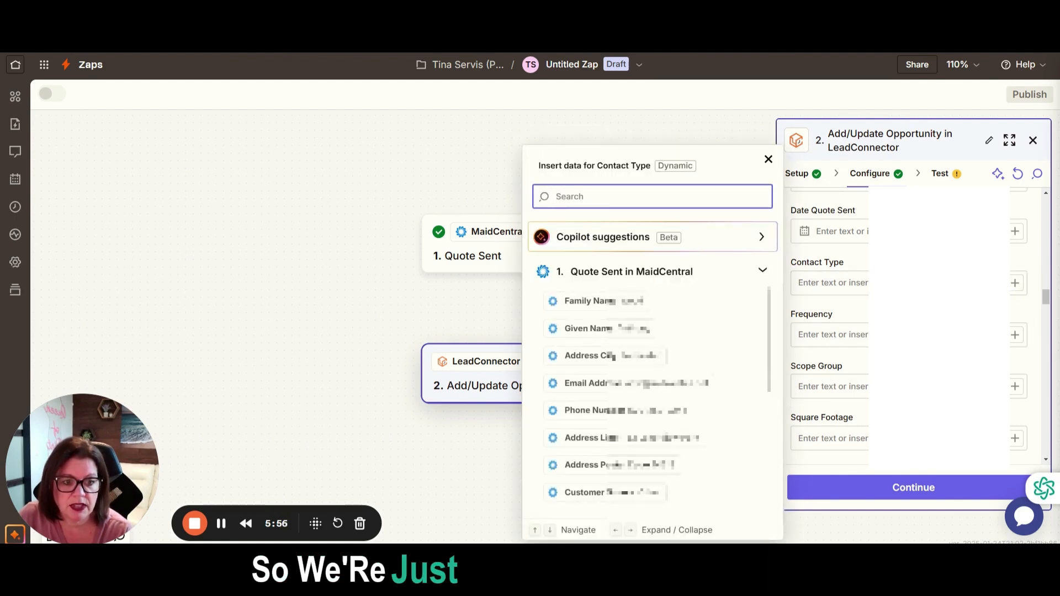
pyautogui.scroll(-1, 1041, 279)
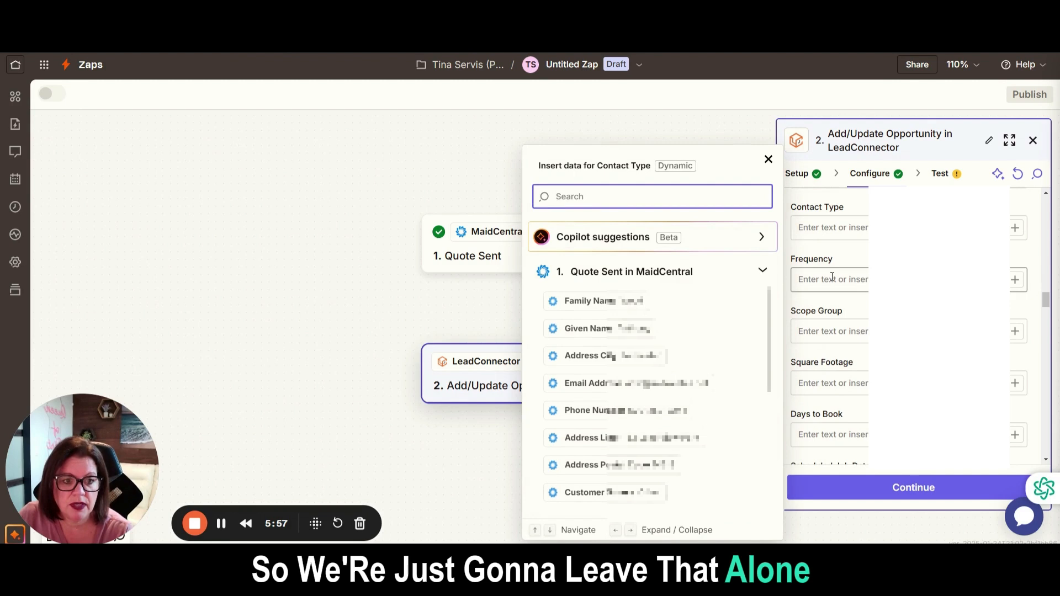
pyautogui.click(1014, 286)
pyautogui.click(1016, 281)
pyautogui.press('Down')
pyautogui.press('Down')
pyautogui.press('Down')
pyautogui.press('Down')
pyautogui.press('Down')
pyautogui.press('Down')
pyautogui.press('Down')
pyautogui.press('Down')
pyautogui.press('Down')
pyautogui.press('Return')
pyautogui.scroll(-2, 906, 383)
# Map the opportunity's Square Footage field to the home square footage value from the quote.
pyautogui.click(1017, 277)
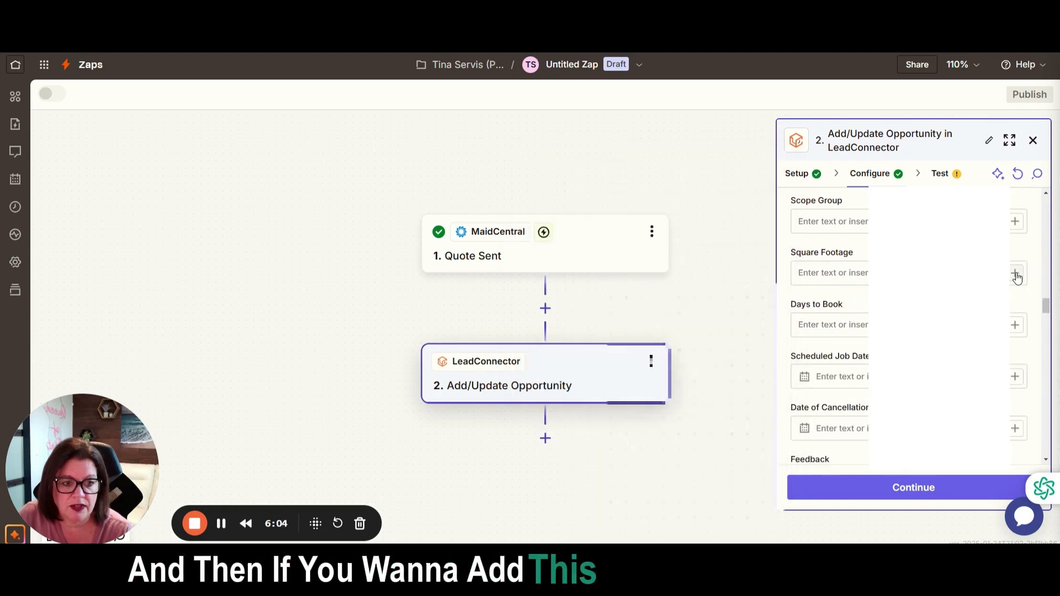
pyautogui.click(1017, 278)
pyautogui.scroll(-4, 756, 409)
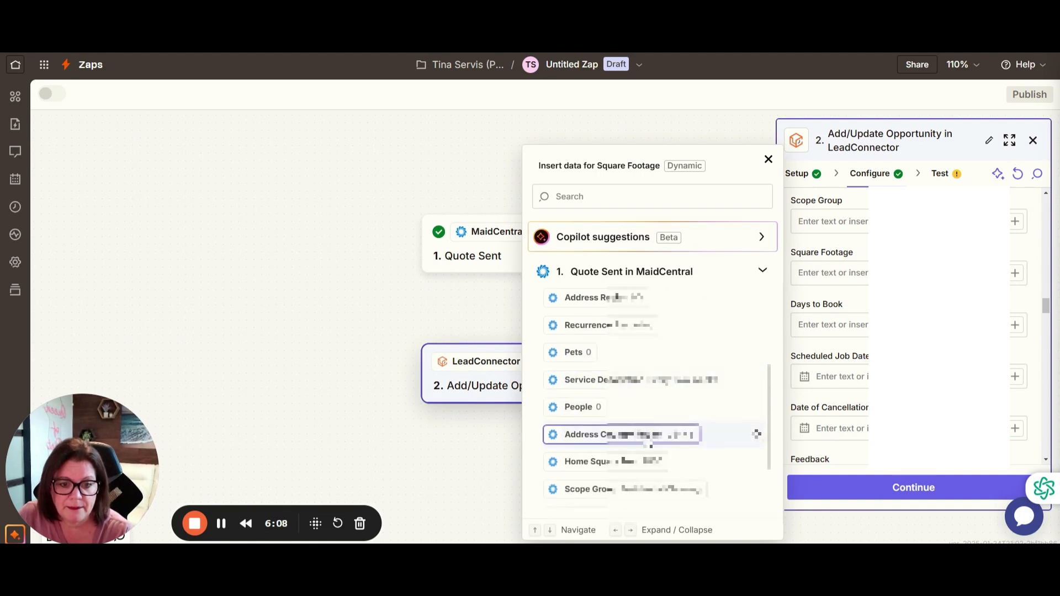
pyautogui.click(756, 462)
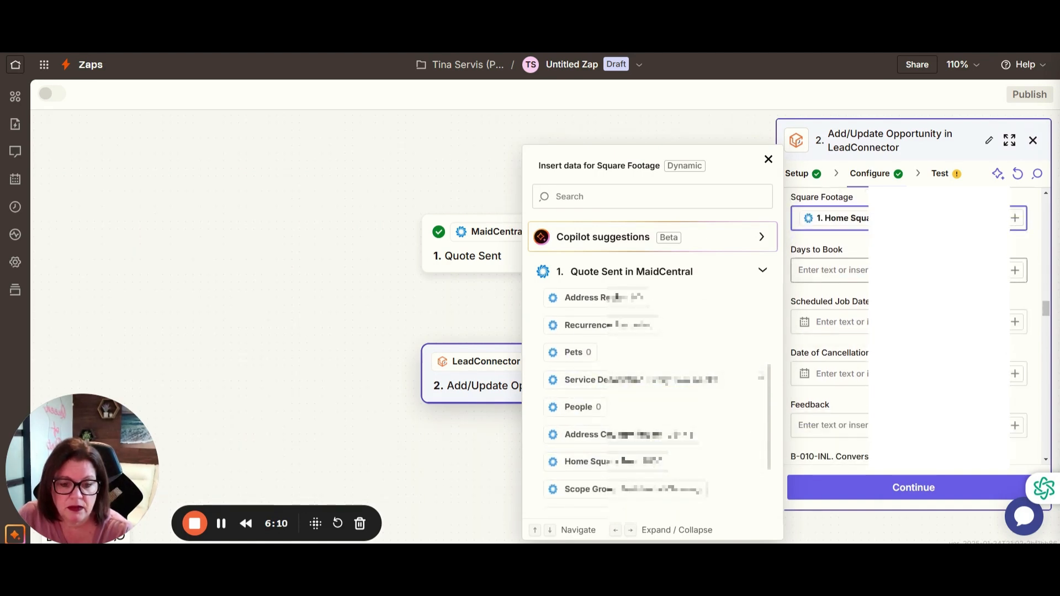
# Review the remaining quote data and opportunity fields, from Days to Book through First Cleaning Date and Recurring Fee.
pyautogui.scroll(-4, 697, 421)
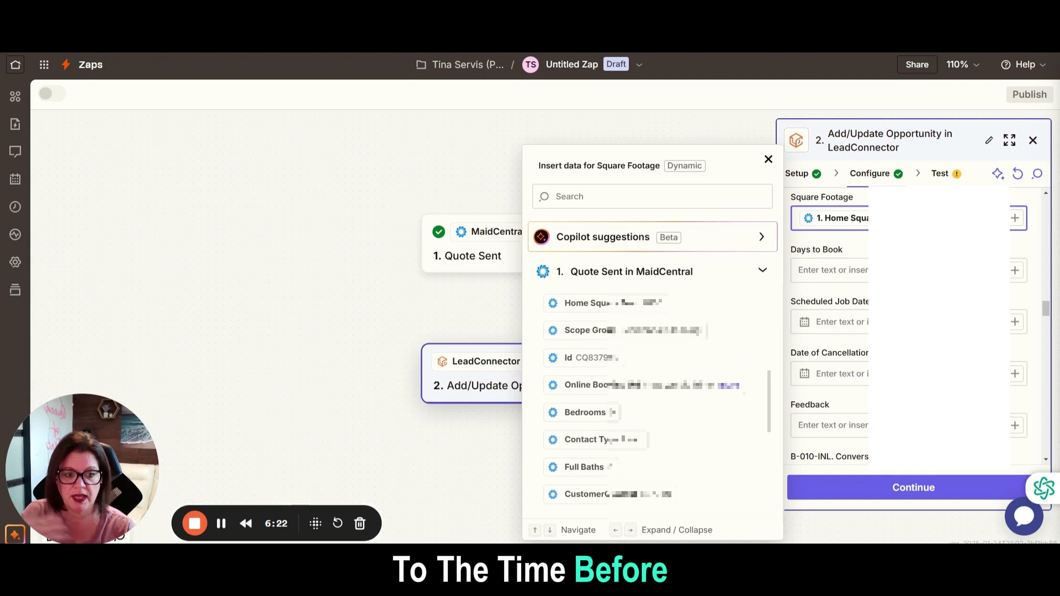
pyautogui.scroll(-5, 905, 331)
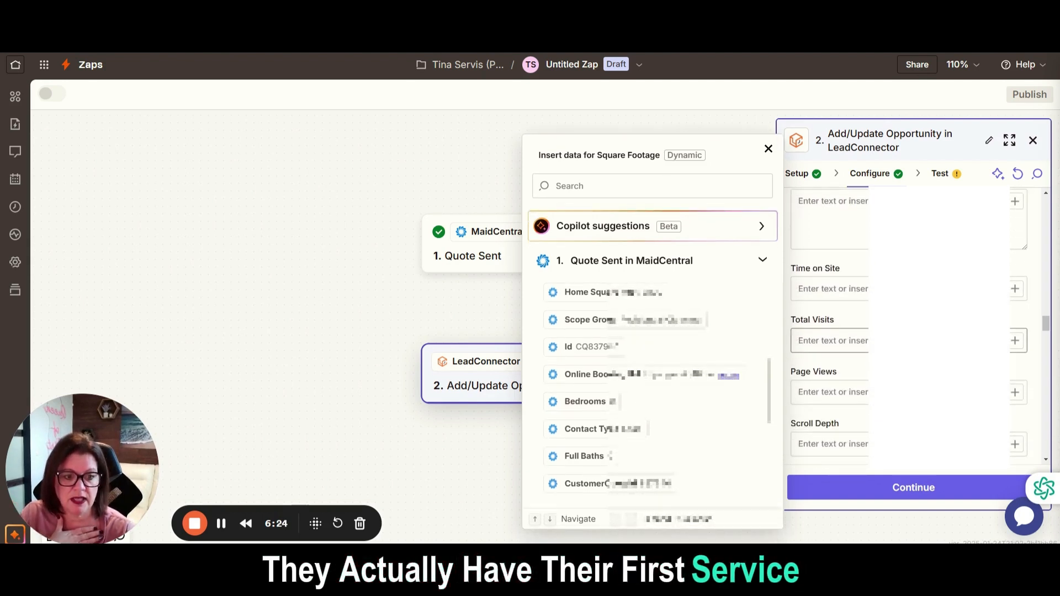
pyautogui.scroll(-6, 917, 353)
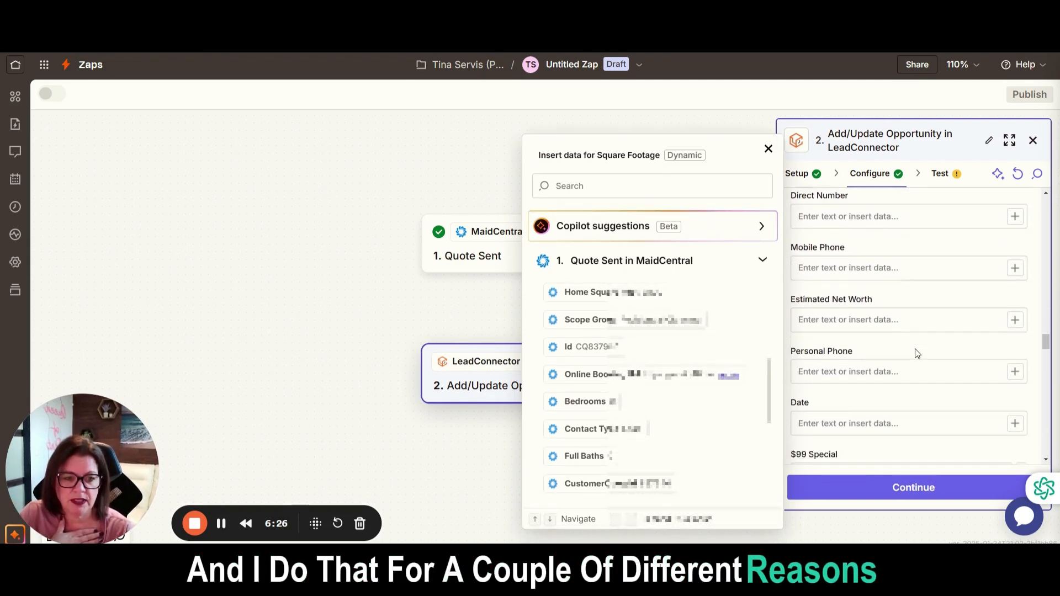
pyautogui.scroll(-2, 917, 354)
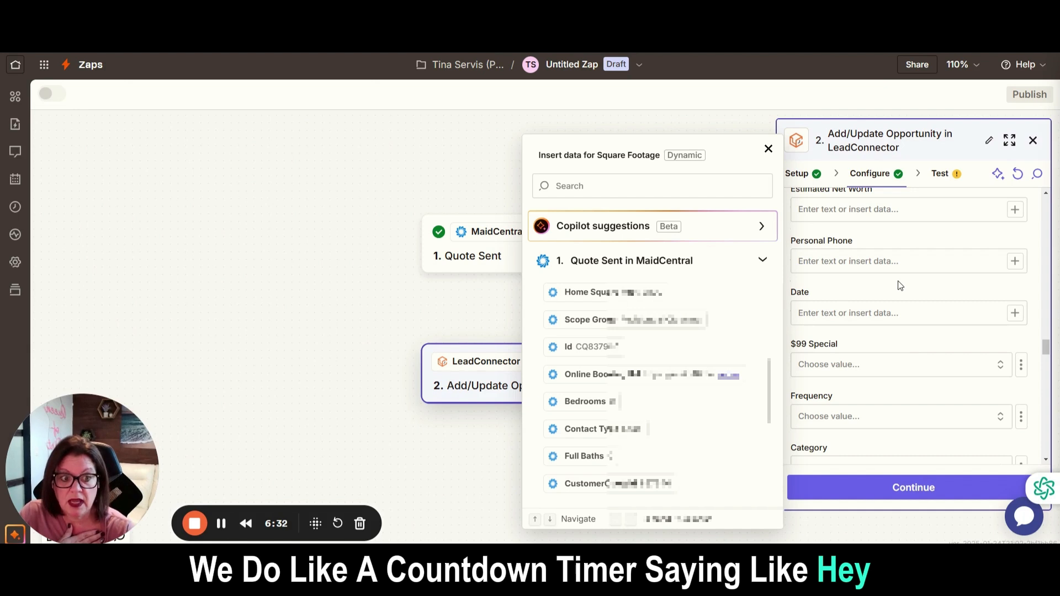
pyautogui.scroll(-3, 911, 320)
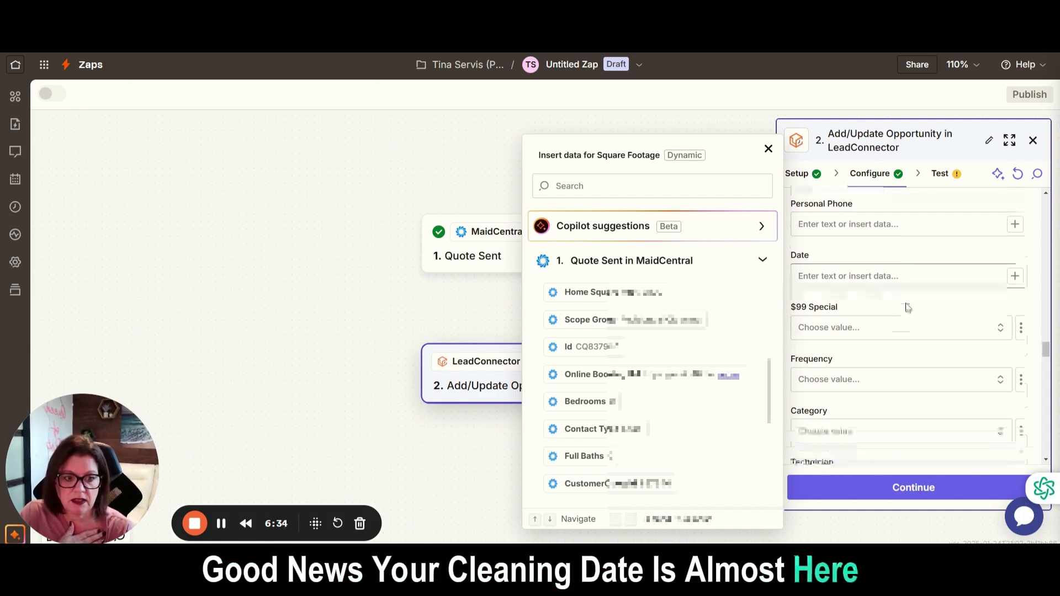
pyautogui.scroll(-3, 872, 349)
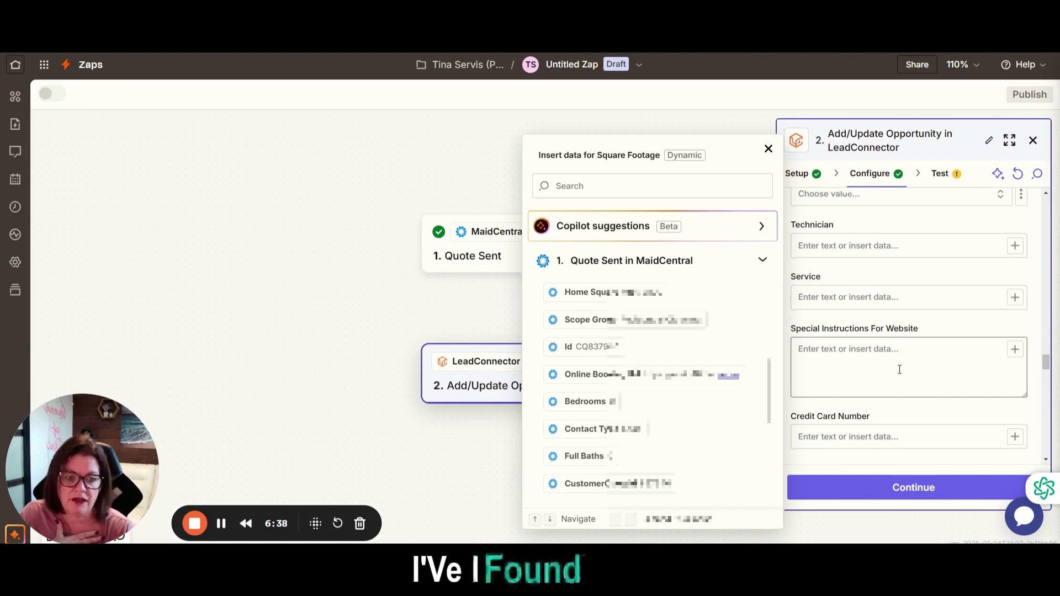
pyautogui.scroll(-10, 900, 369)
pyautogui.scroll(-8, 901, 375)
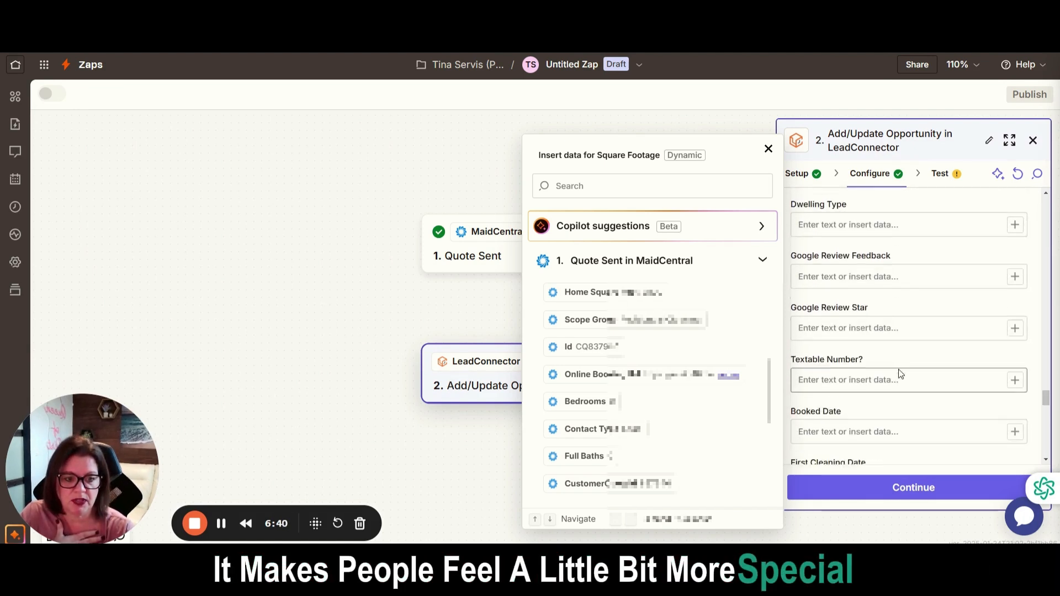
pyautogui.scroll(-5, 718, 437)
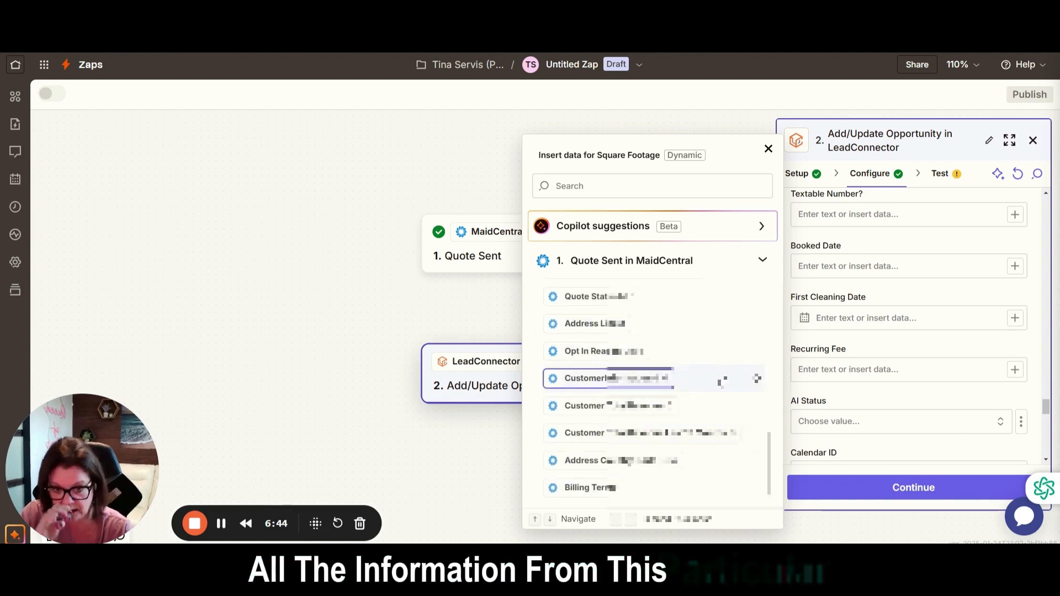
# Finish configuring the Add/Update Opportunity action and test it by sending the sample contact to LeadConnector.
pyautogui.click(875, 495)
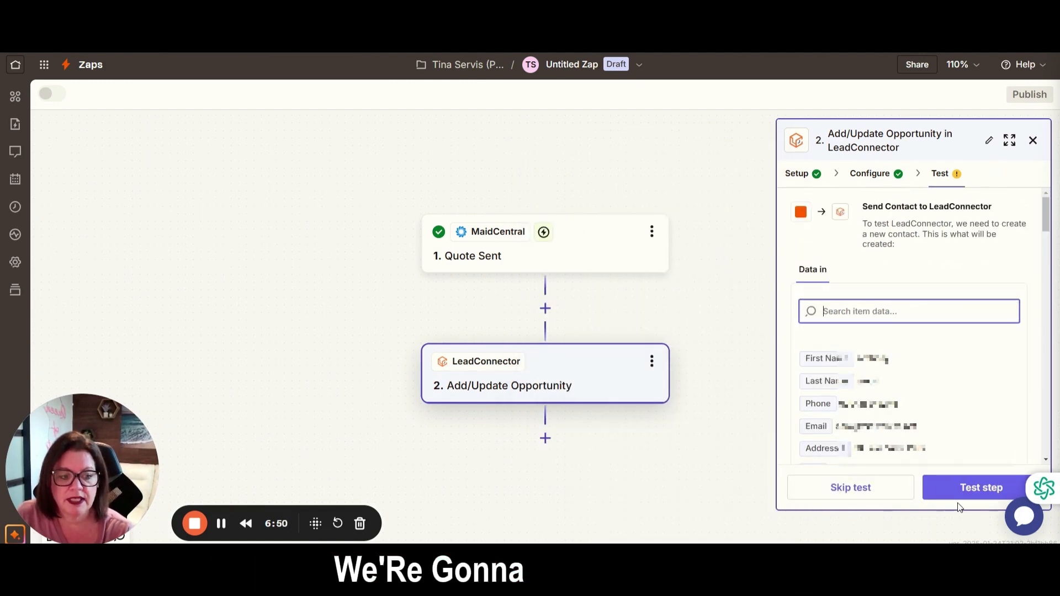
pyautogui.click(981, 488)
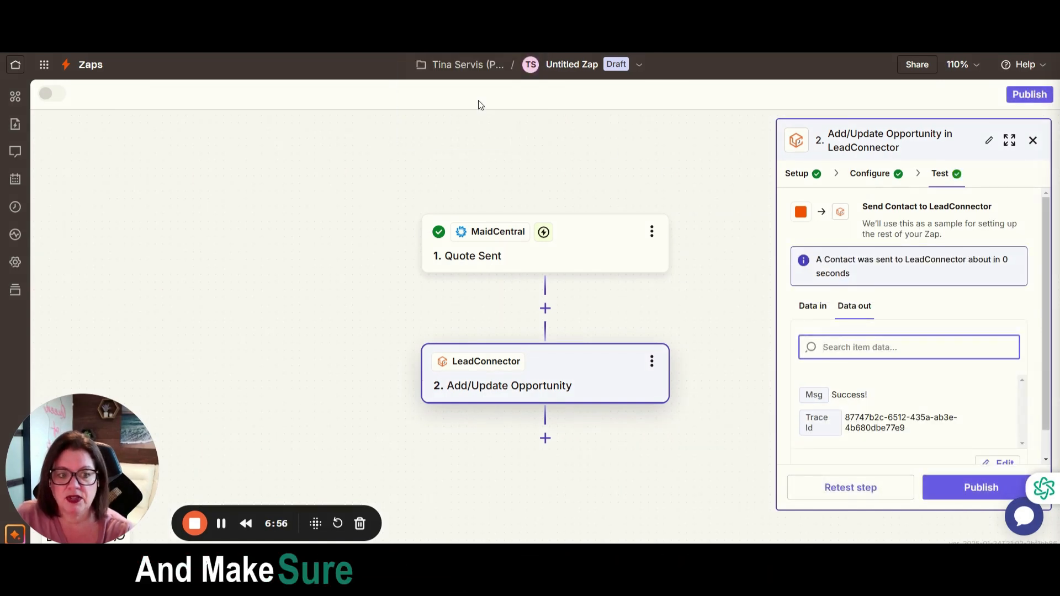
# Switch to the LeadConnector CRM and open its opportunities board to check the test result.
pyautogui.hotkey('ctrl', 'Tab')
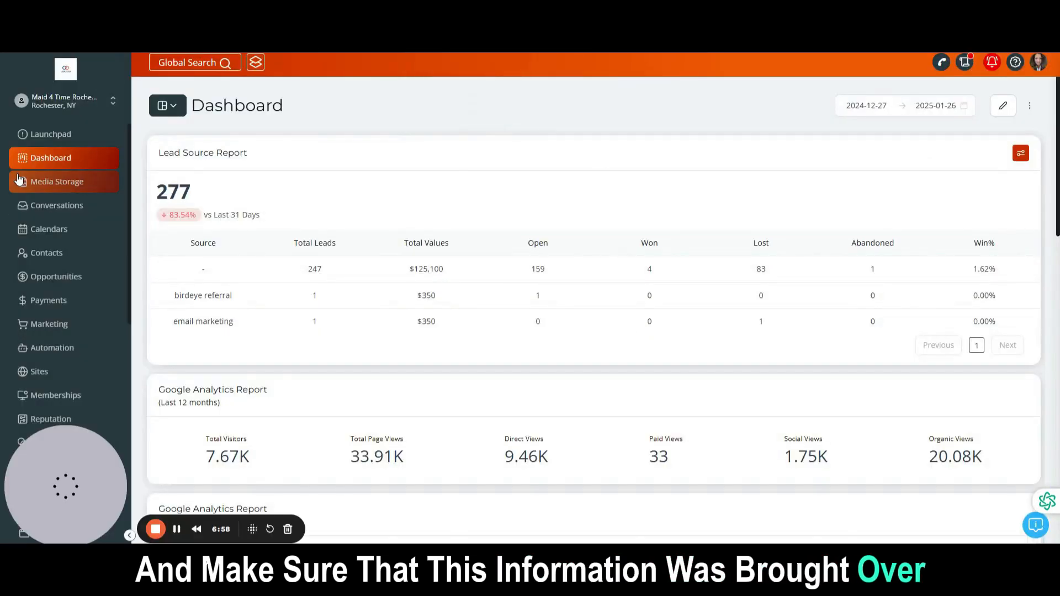
pyautogui.click(65, 278)
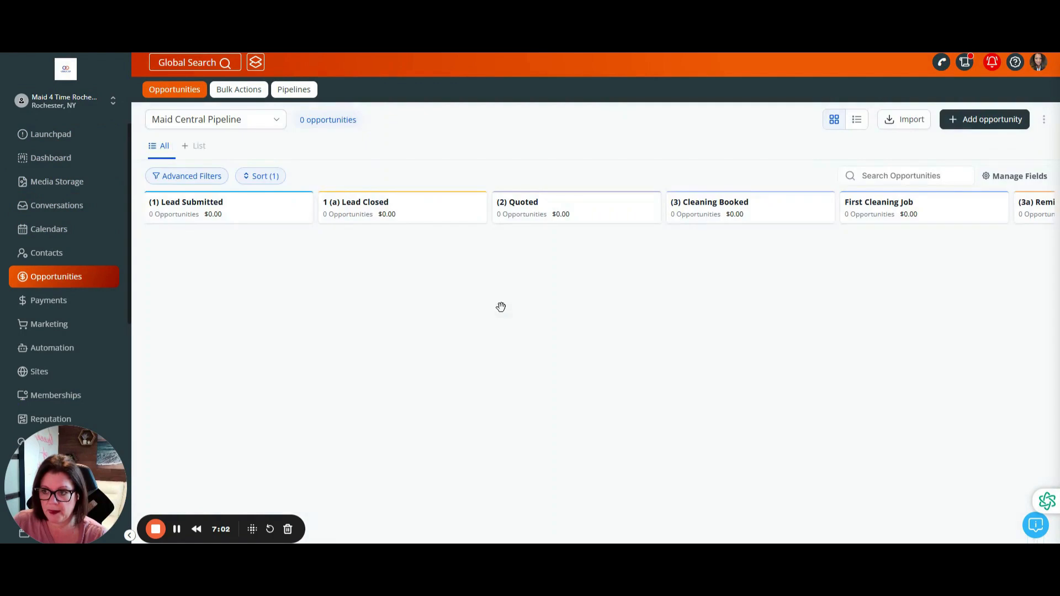